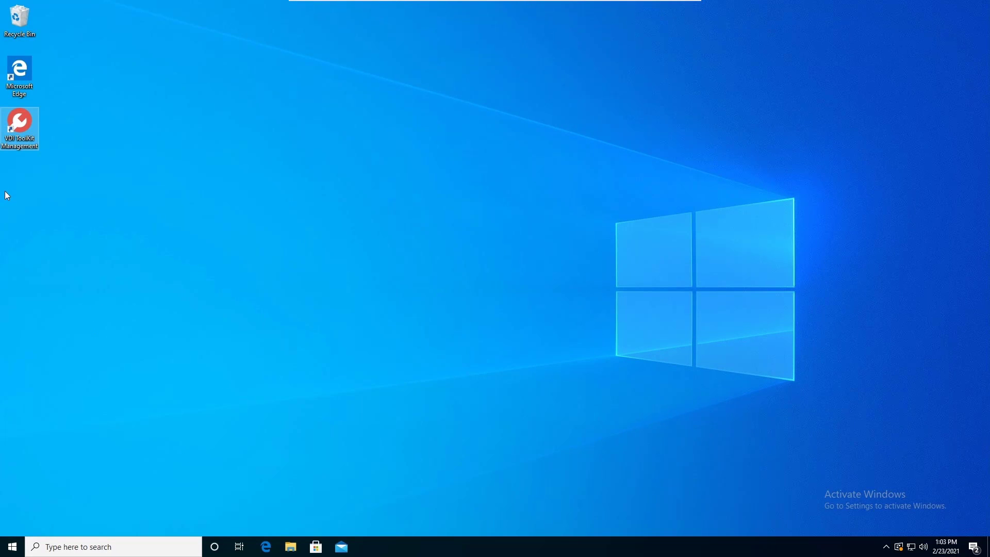
Launch VDI ToolKit Management, maximize its window and open the Network Drive rule items
double_click(20, 146)
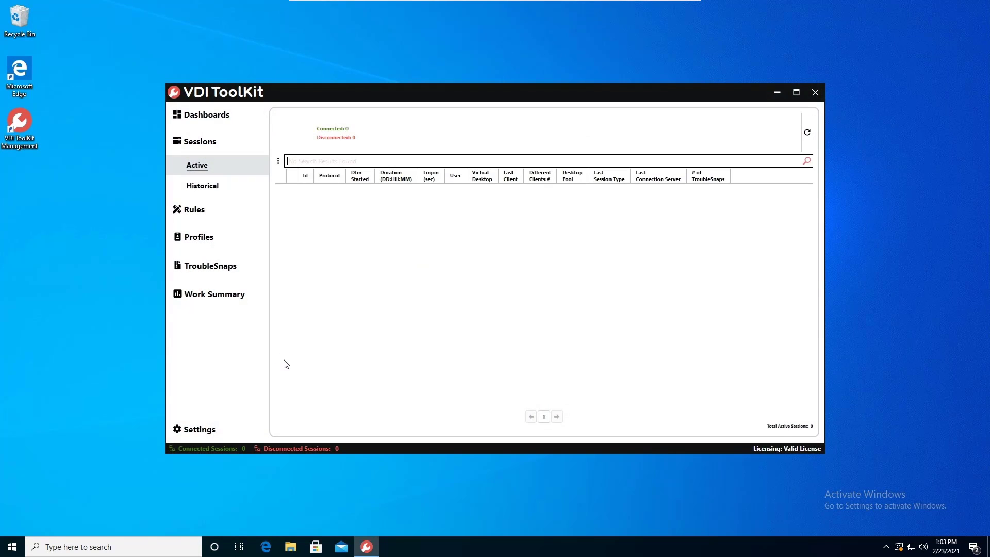
click(795, 91)
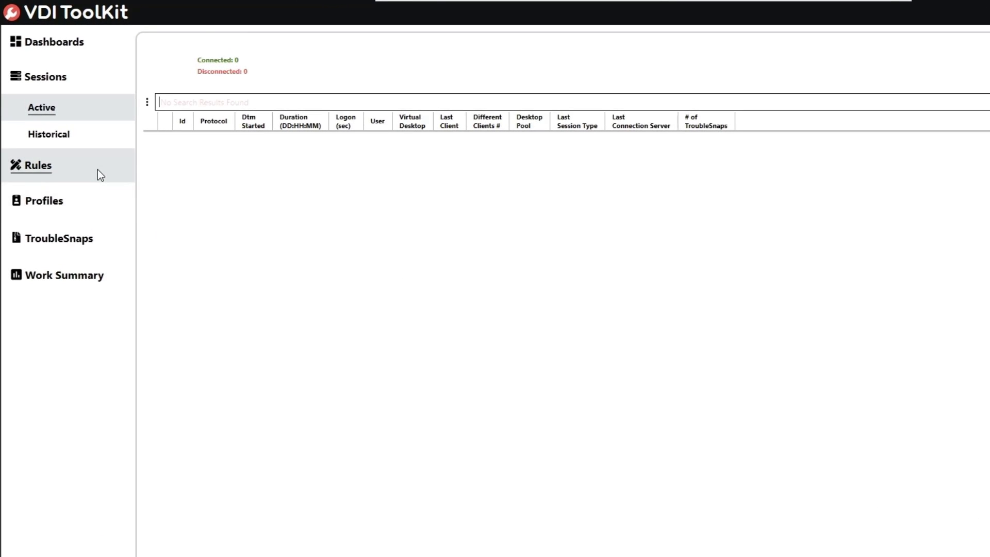
click(98, 170)
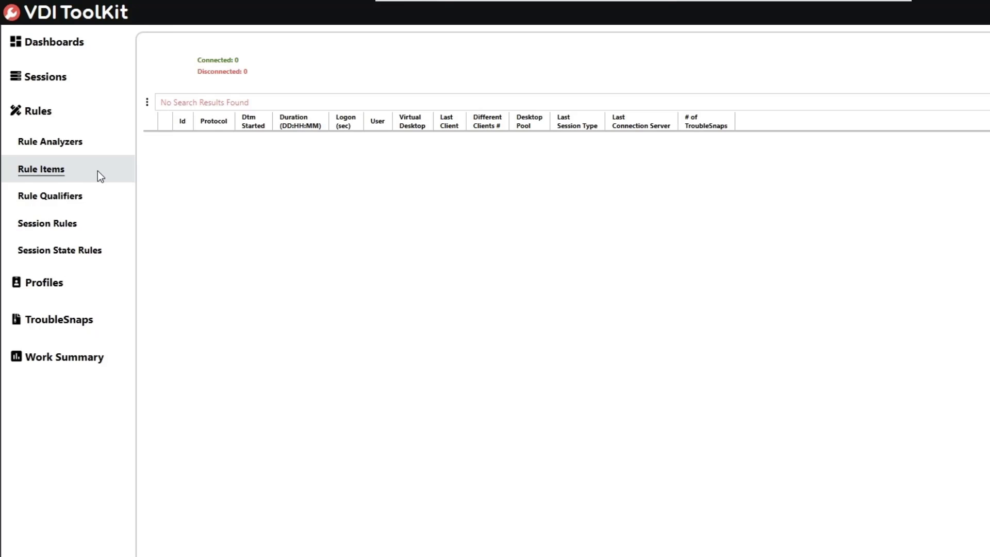
click(97, 171)
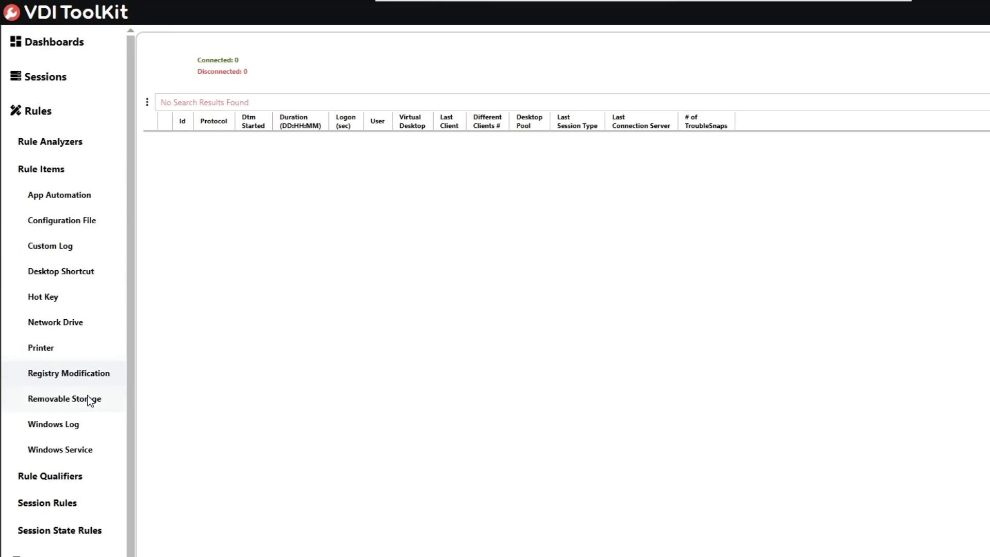
click(96, 325)
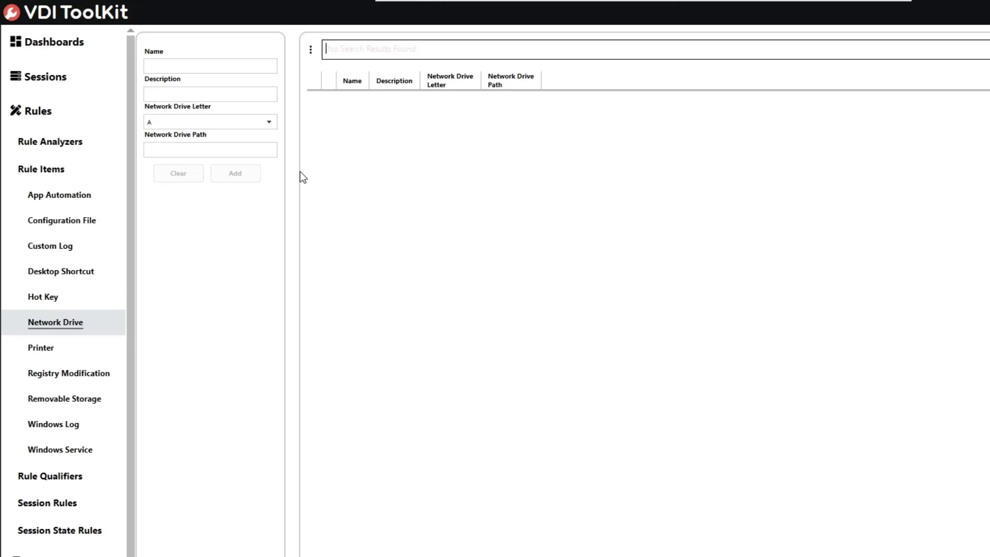
Add a network drive item named and described "G: Test1" with drive letter G and path \\srvprofile01\test1
click(230, 66)
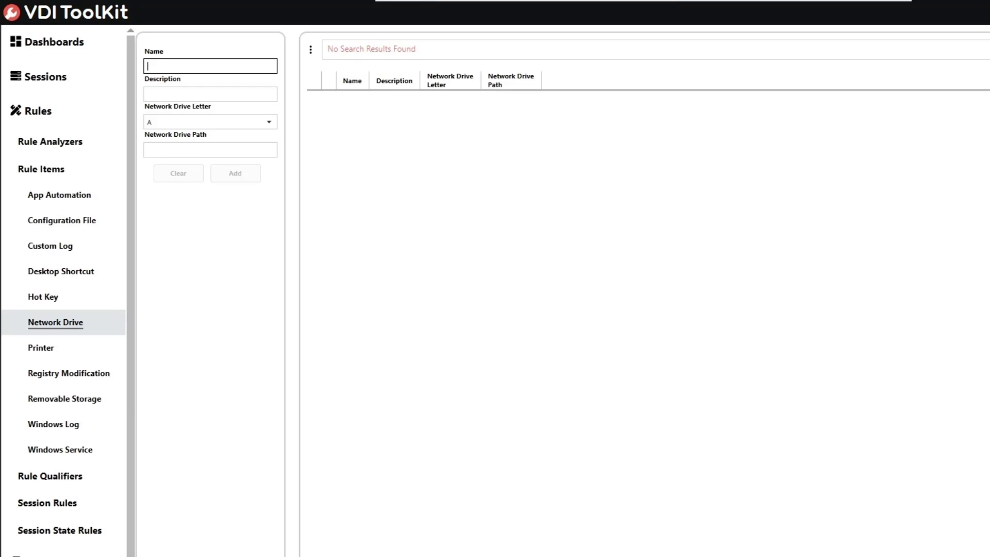
text(G: Test1)
key(Tab)
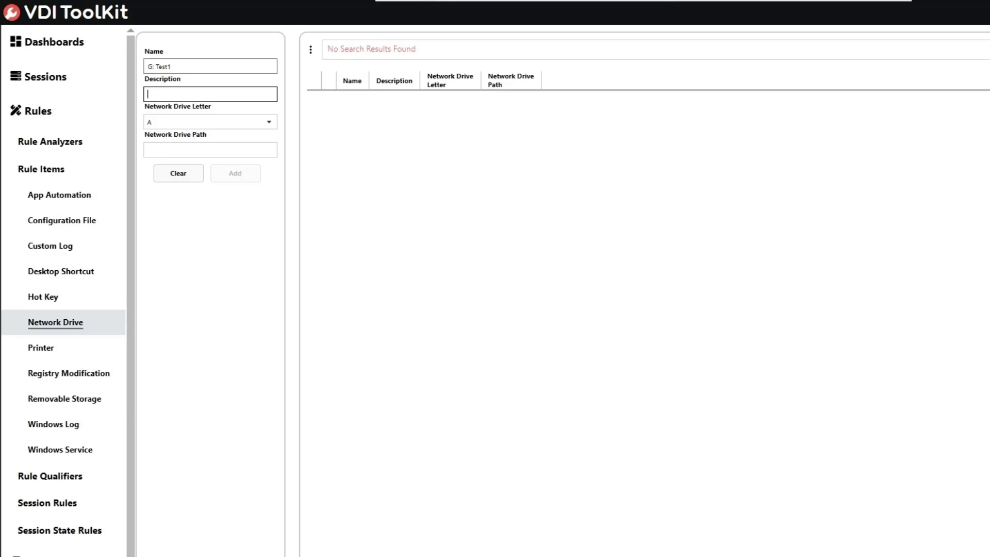
text(G: Test1)
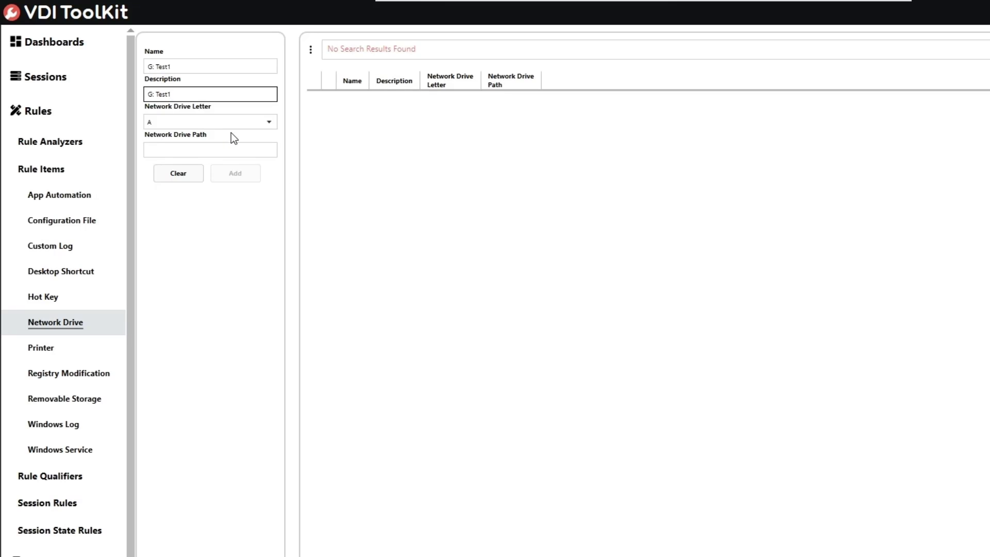
click(210, 122)
click(159, 215)
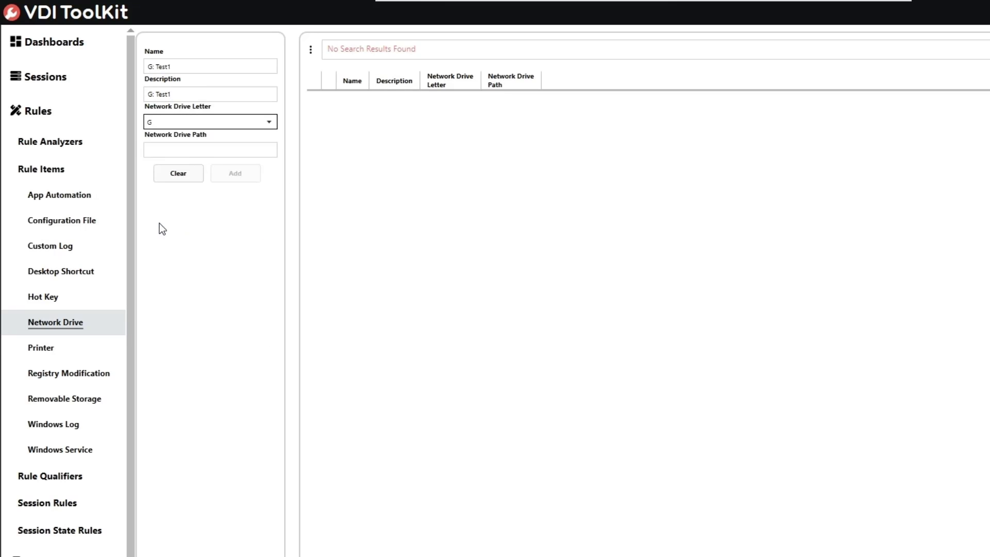
click(183, 154)
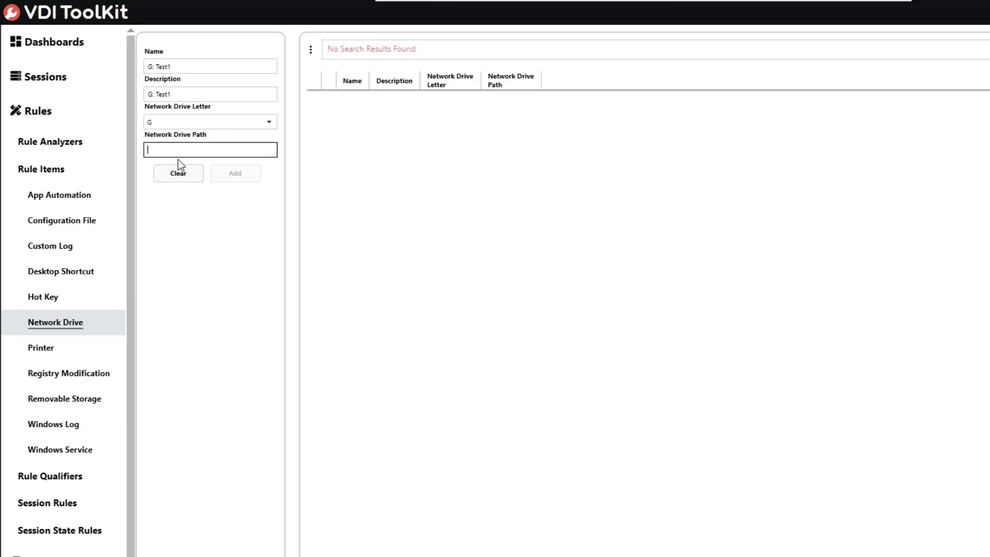
text(\\srvprofile01\test1)
click(236, 172)
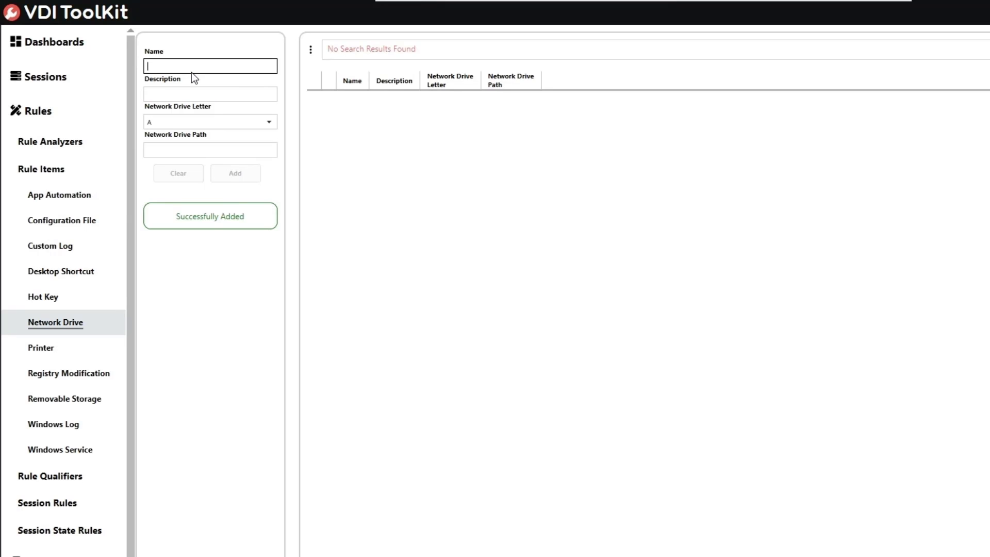
Enter "H: Test2" as the name and description of a new network drive item
text(H: Te)
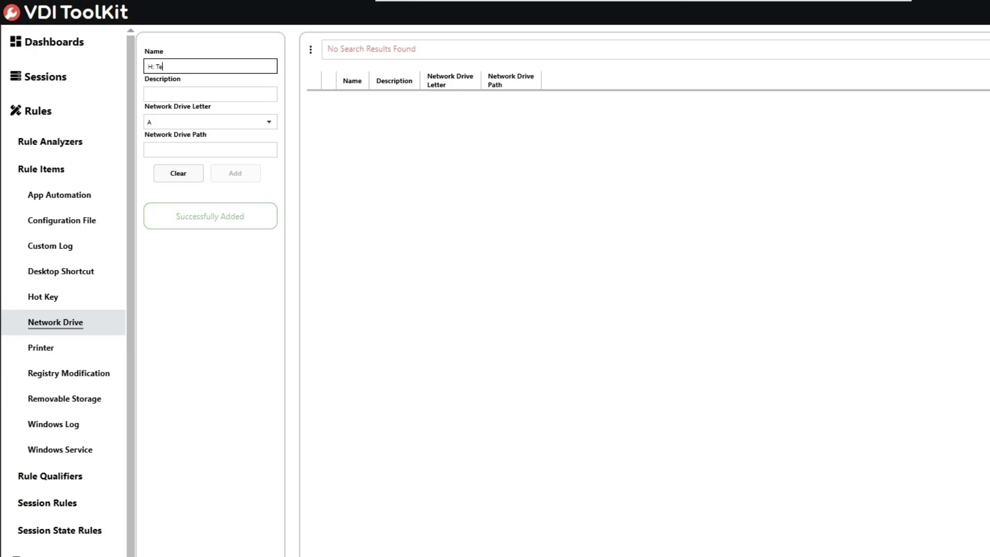
text(st2)
key(Tab)
text(H)
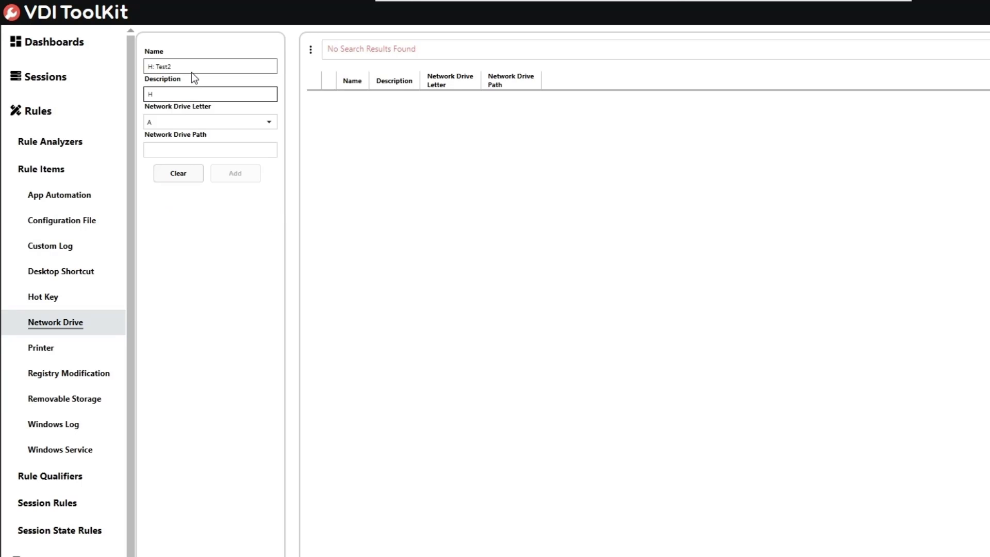
text(: Test2)
key(Tab)
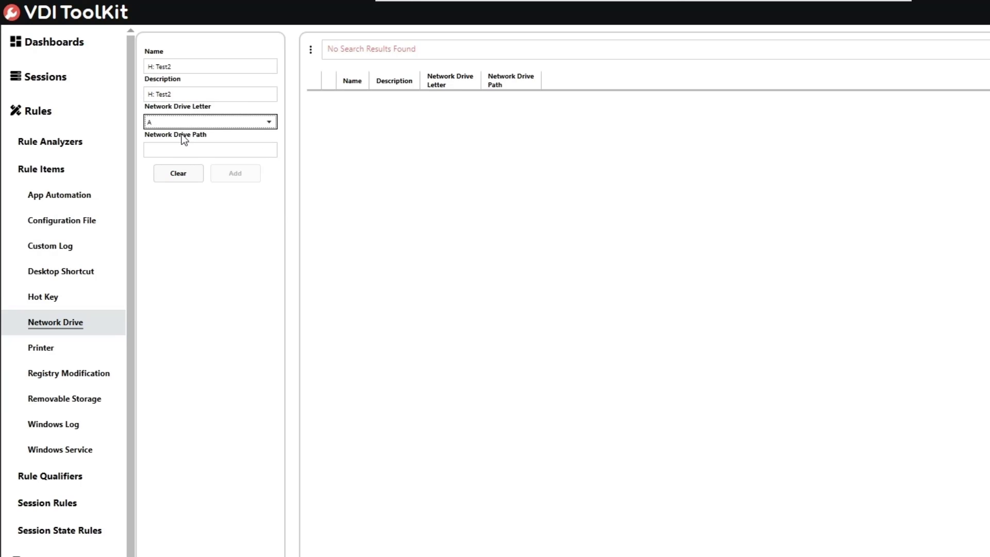
Assign letter H and path \\srvprofile01\test2 to the H: Test2 item, copy the path and add the item
click(214, 126)
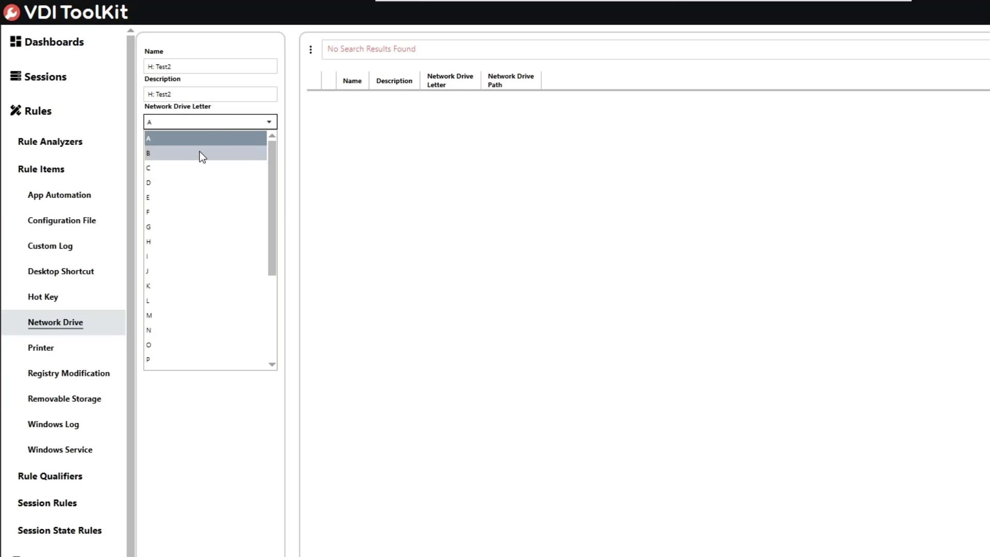
click(175, 241)
click(164, 150)
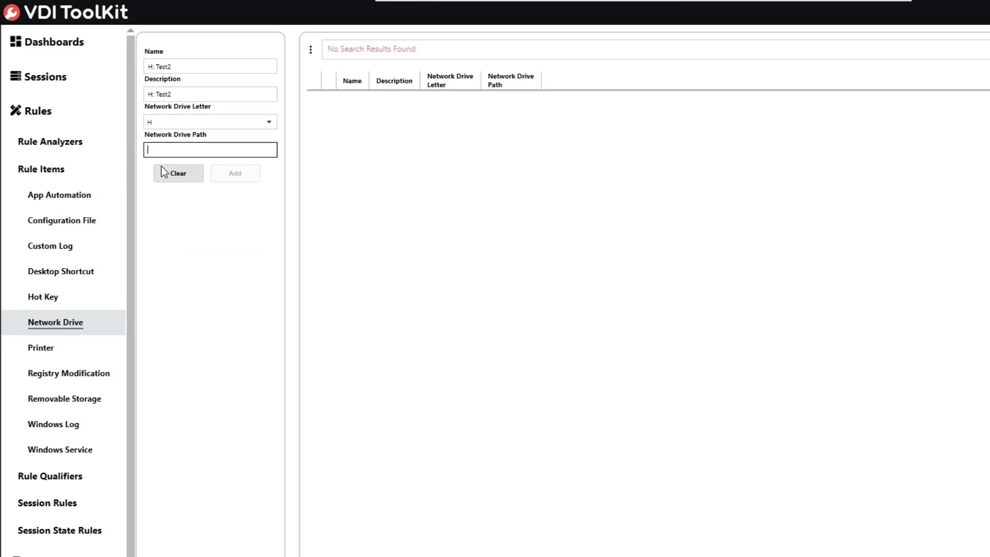
text(\\srvprofile01\test2)
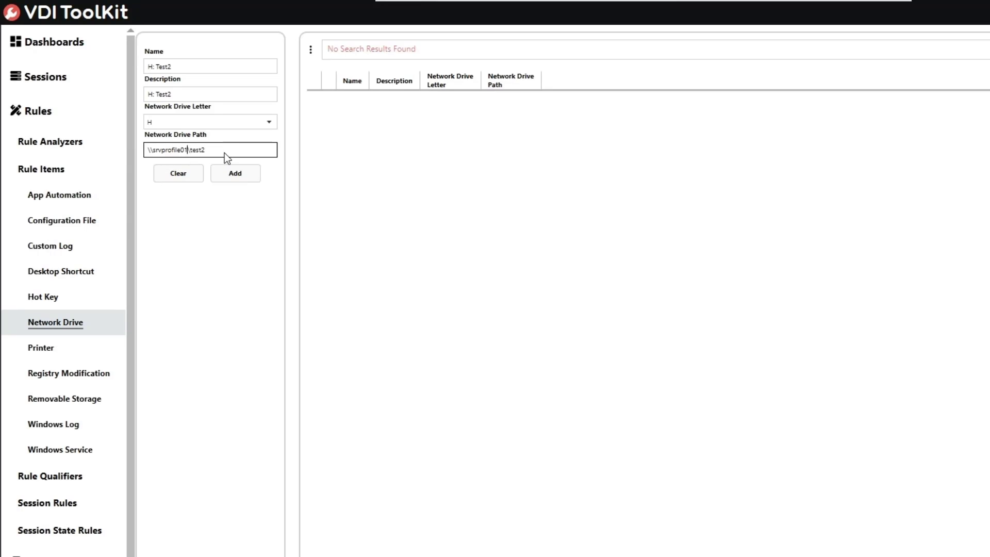
drag(225, 151, 72, 163)
key(ctrl+c)
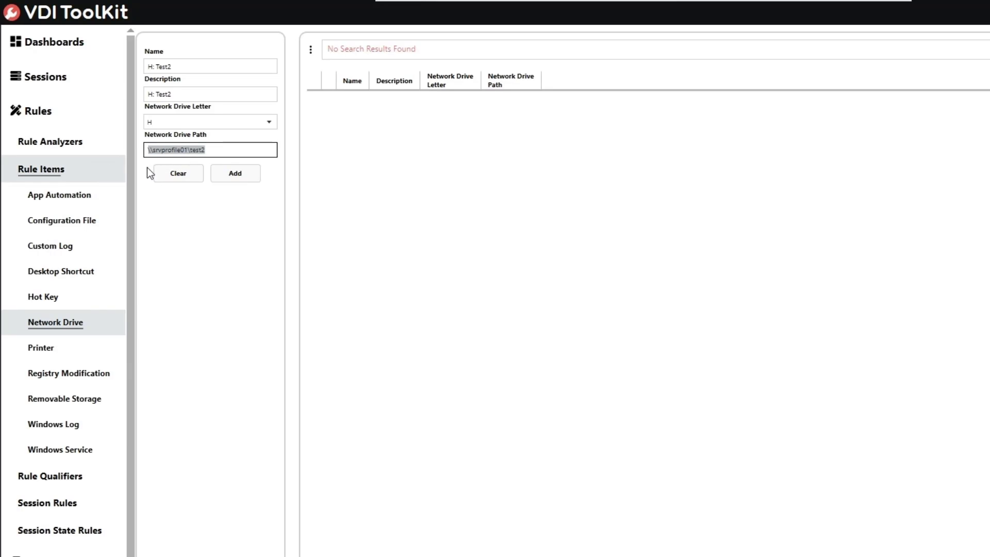
click(227, 178)
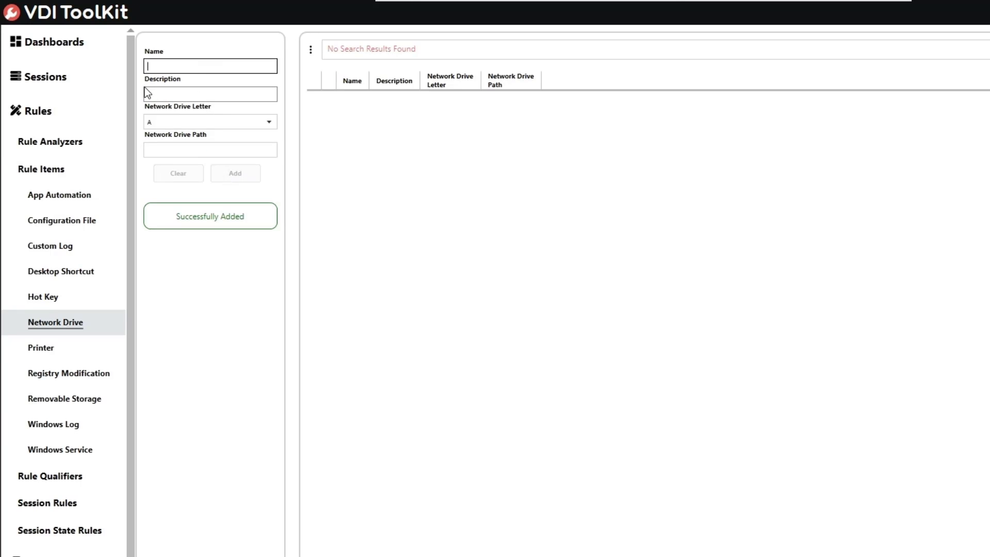
Add a network drive item named and described "H: Test3" with drive letter H, adapting the copied \\srvprofile01 path
text(H)
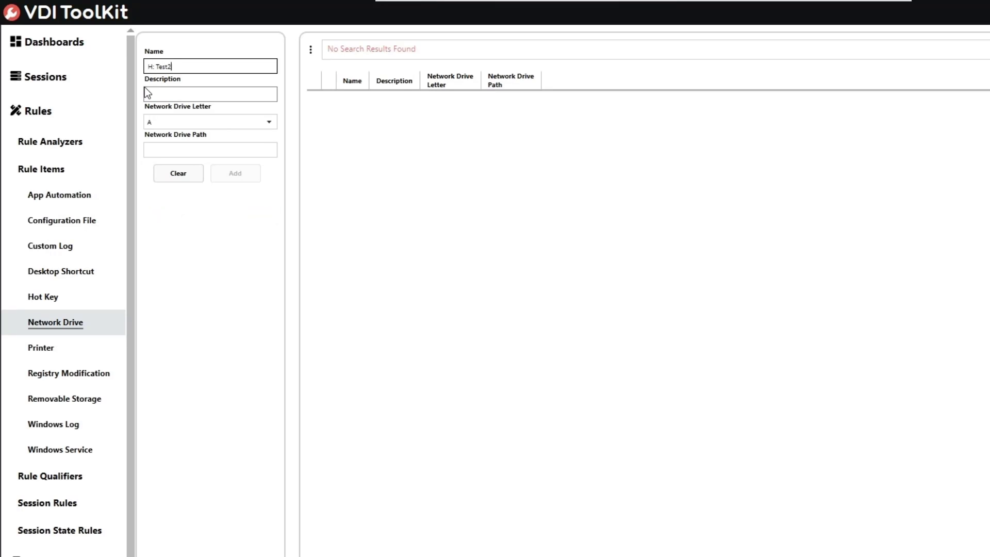
text(: Test3)
key(Tab)
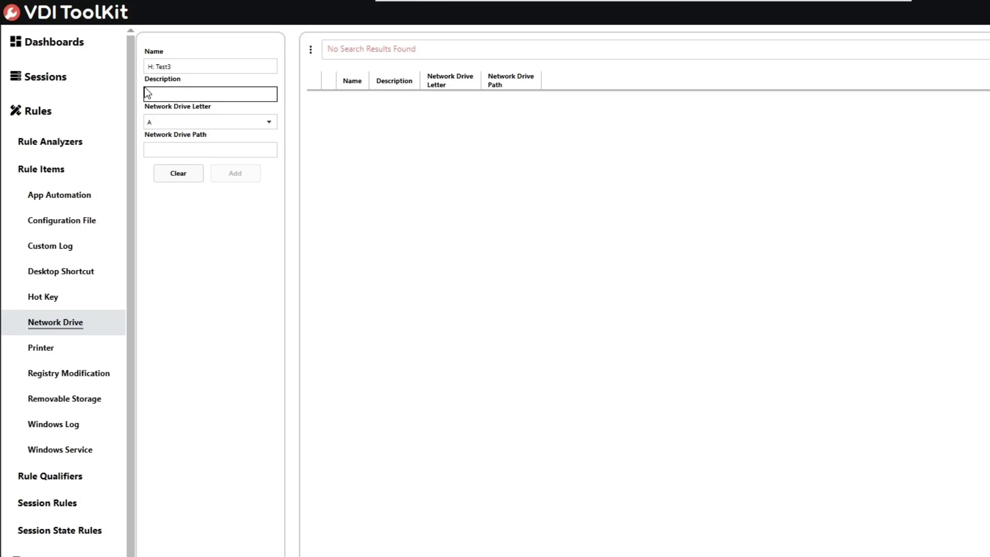
text(H: Test3)
key(Tab)
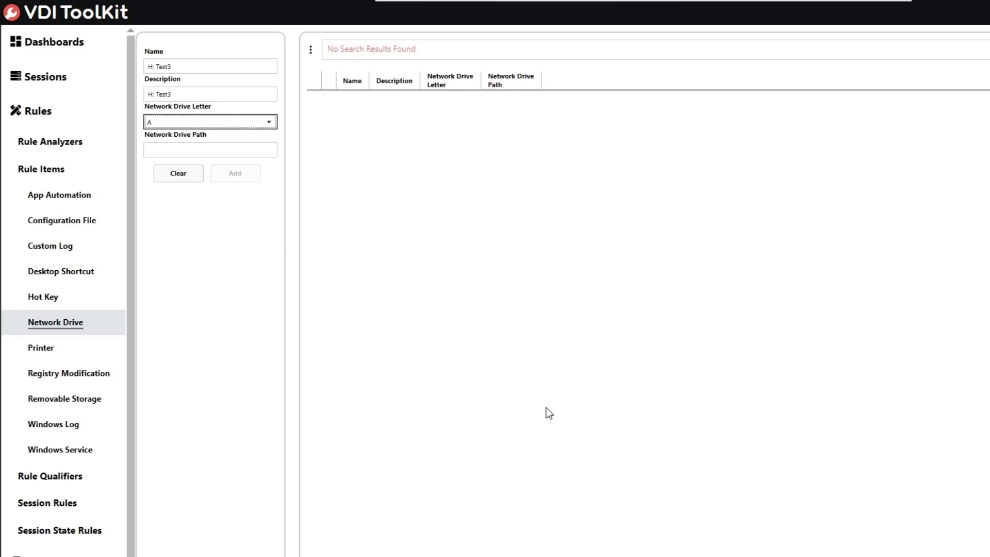
click(188, 122)
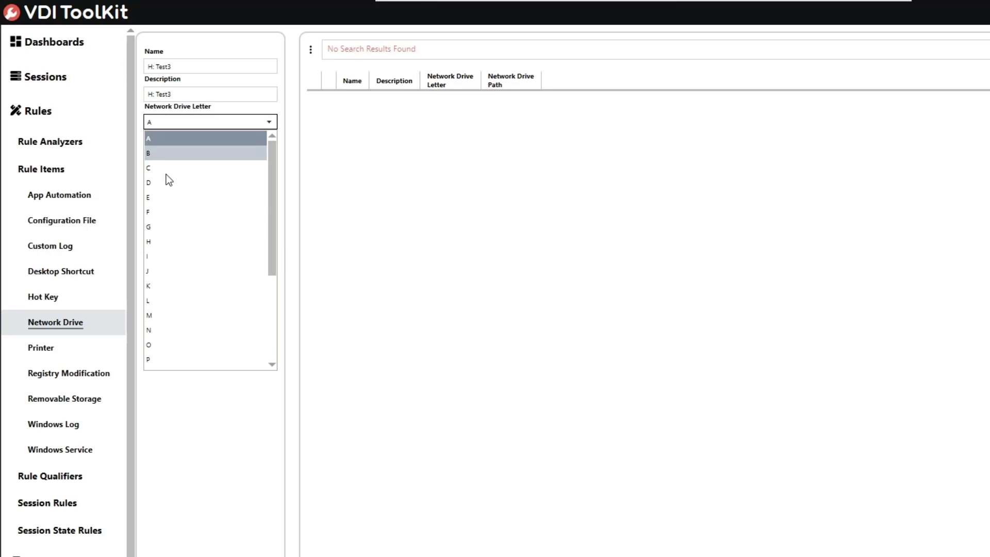
click(158, 236)
key(Tab)
key(ctrl+v)
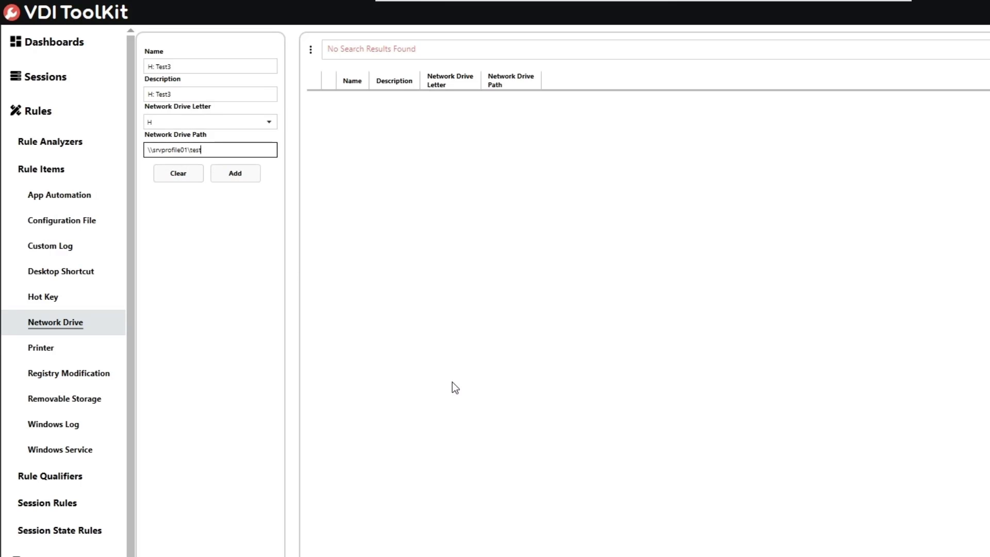
click(224, 176)
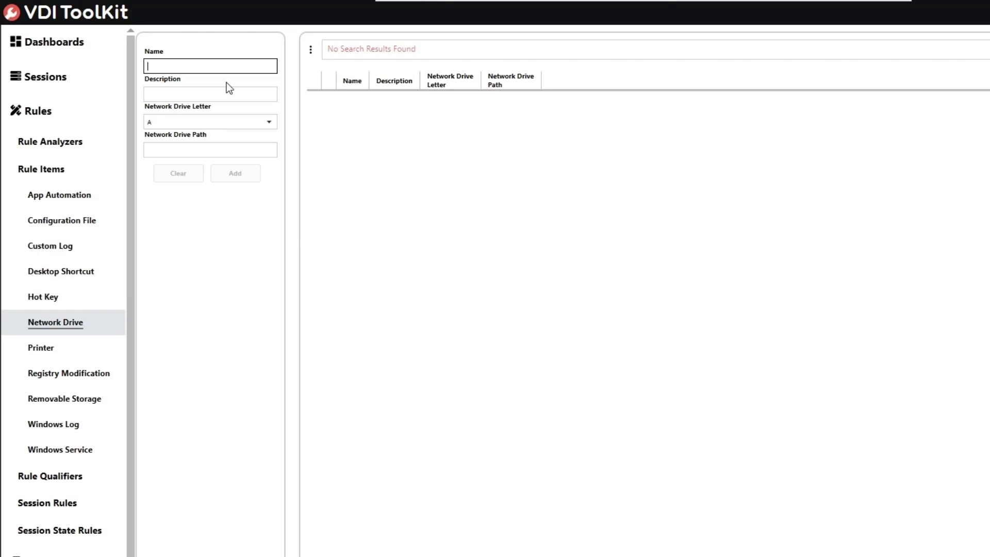
Add a network drive item named and described "C: Test4" with drive letter C and path \\srvprofile01\test4
text(C: Test4)
key(Tab)
text(C:)
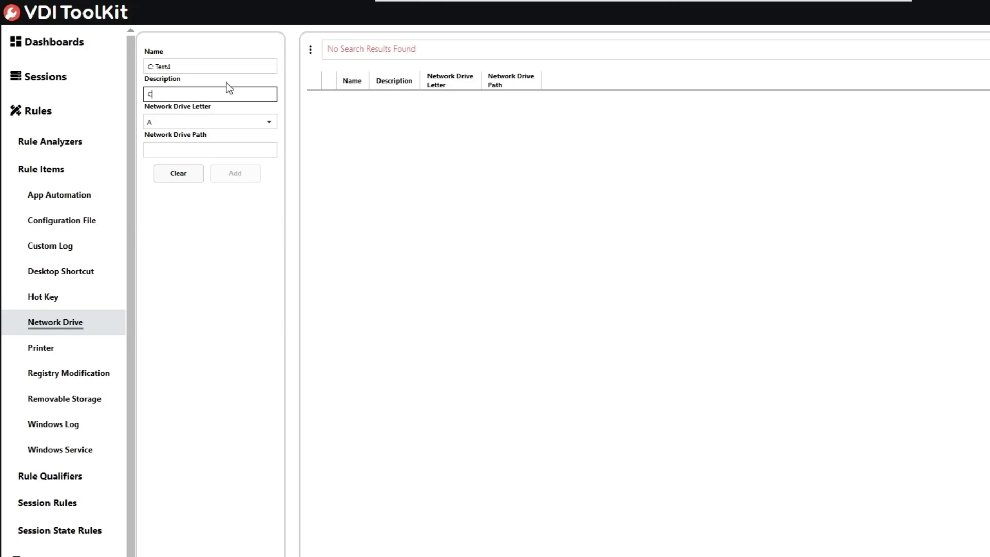
text( Test4)
click(190, 122)
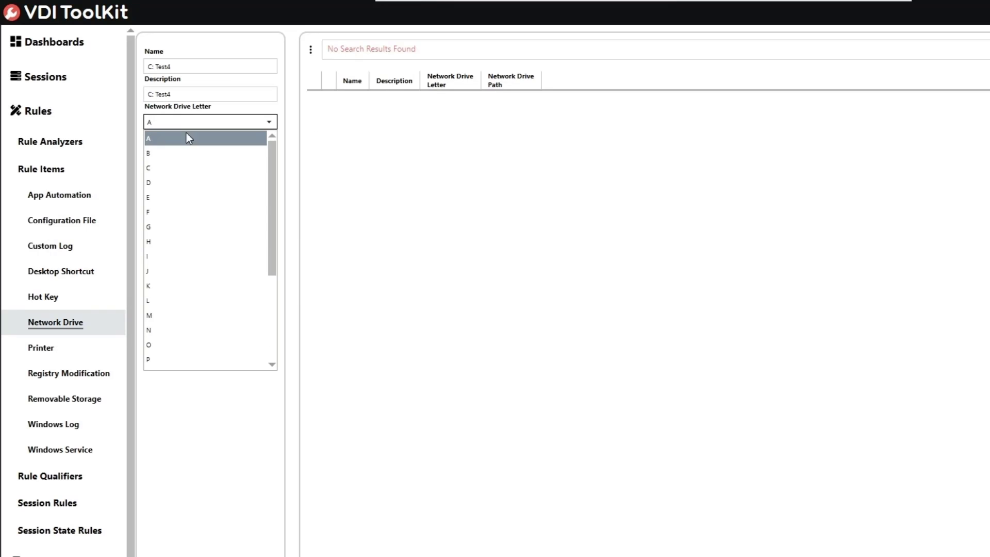
click(185, 169)
key(Tab)
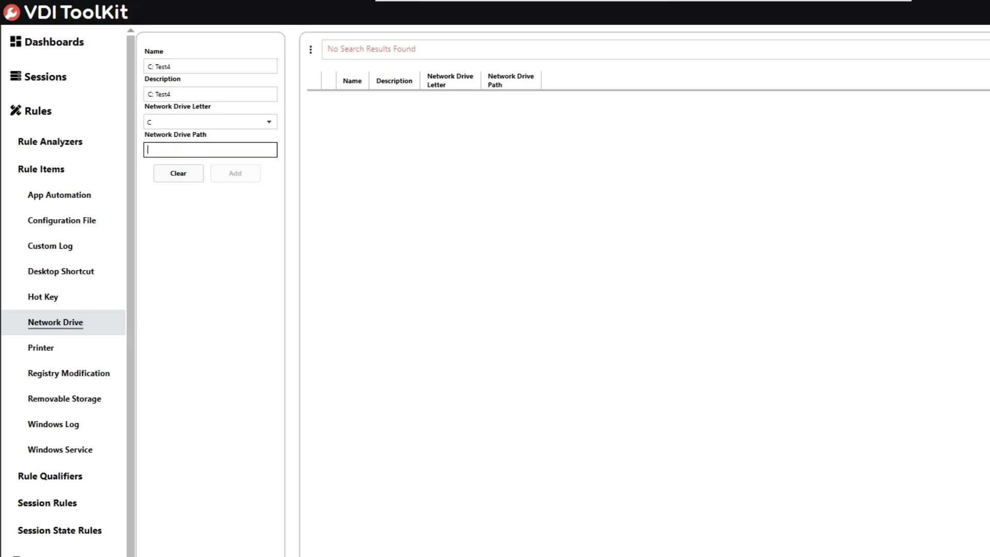
text(\\srvprofile01\test)
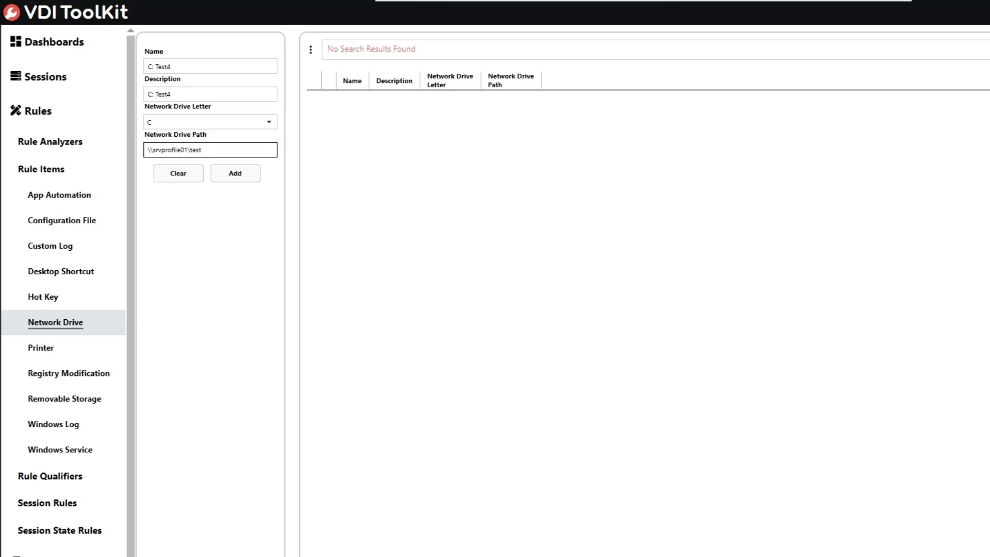
text(4)
click(224, 169)
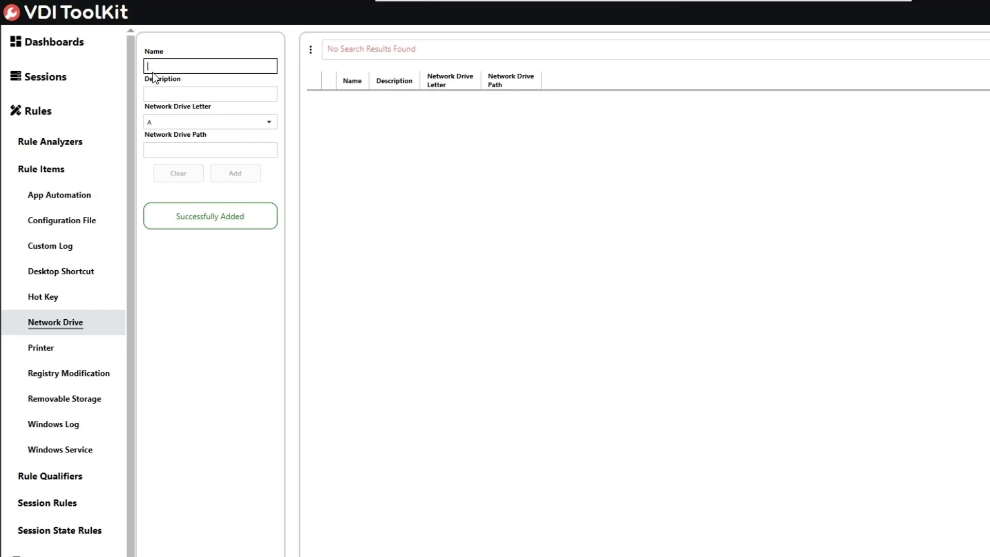
Enter "M: Fail" as the name and description of a new network drive item
text(M: F)
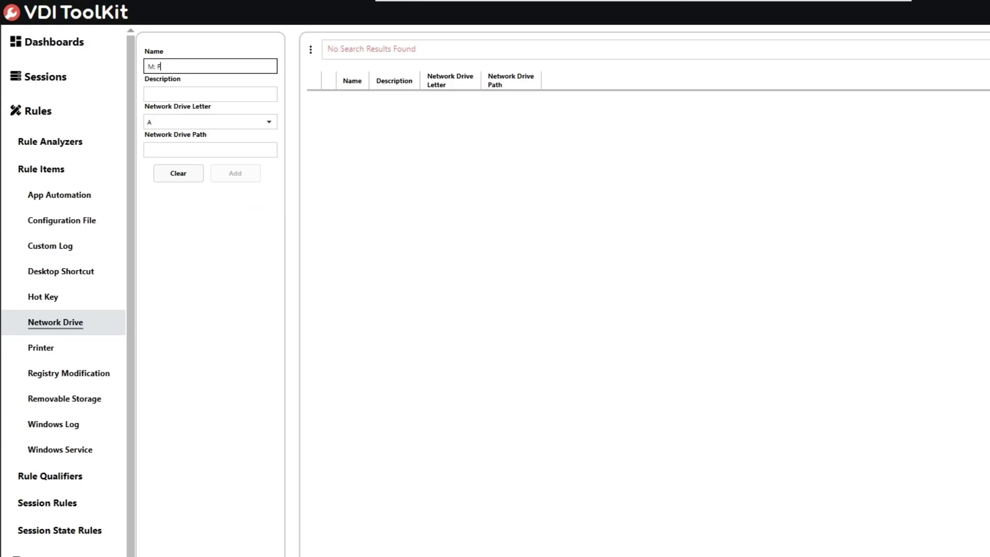
text(ail)
key(Tab)
text(M)
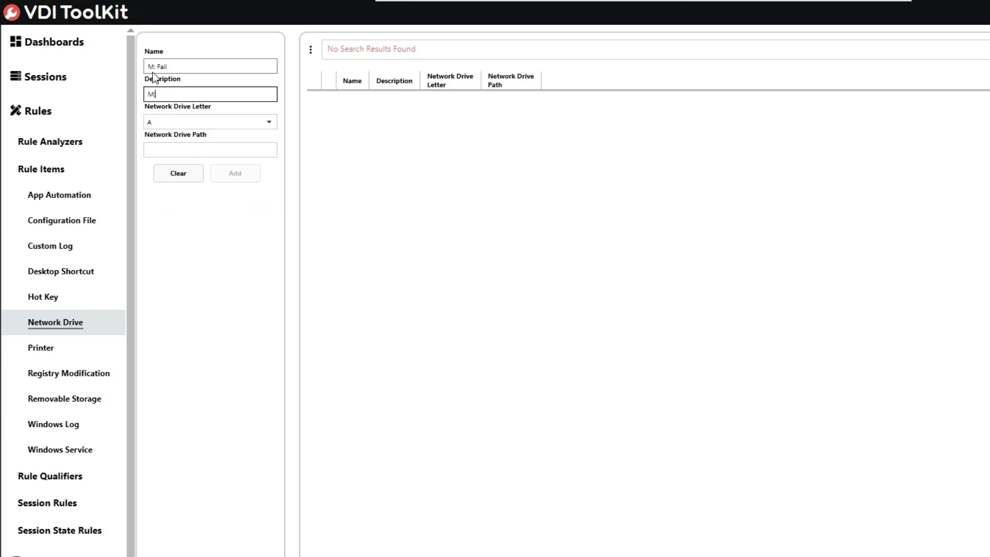
text(: Fail)
key(Tab)
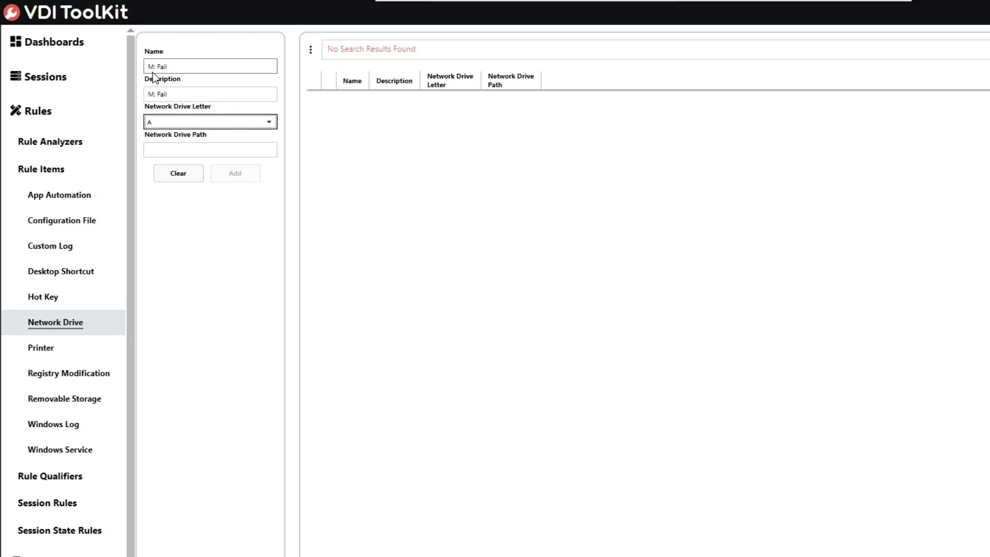
Assign drive letter M and path \\srvprofile01\fail to the M: Fail item and add it
click(163, 126)
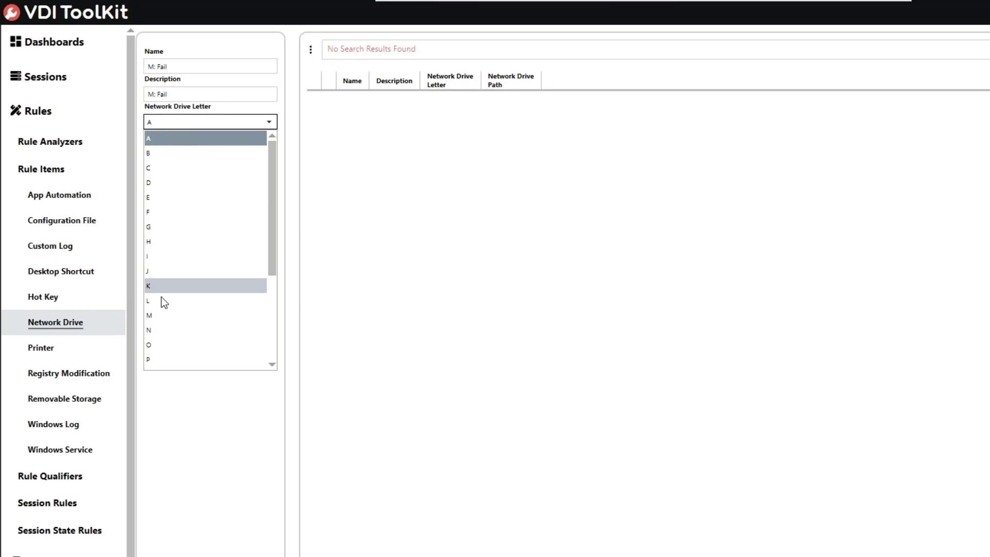
click(159, 315)
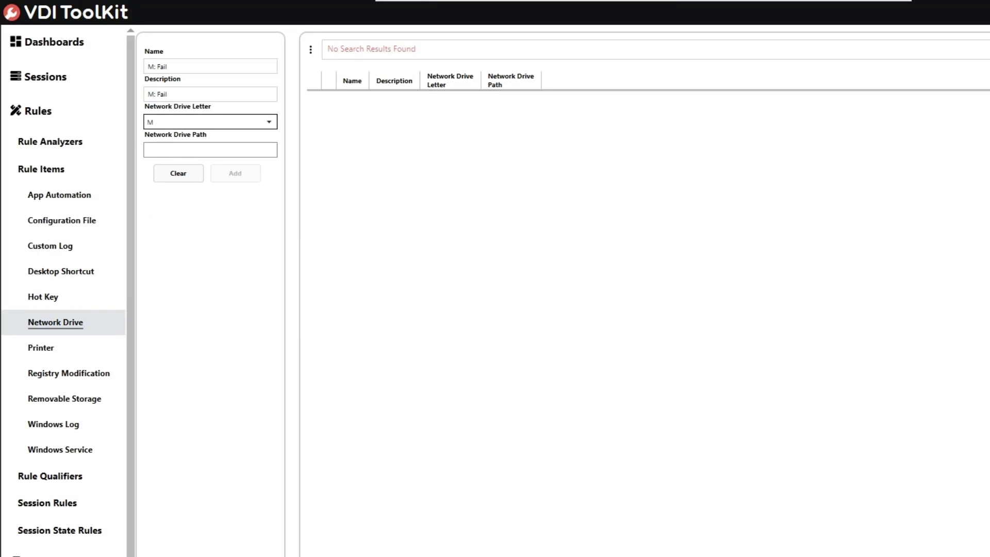
click(179, 150)
text(\\srvprofile01\sales)
key(BackSpace)
key(BackSpace)
key(BackSpace)
key(BackSpace)
key(BackSpace)
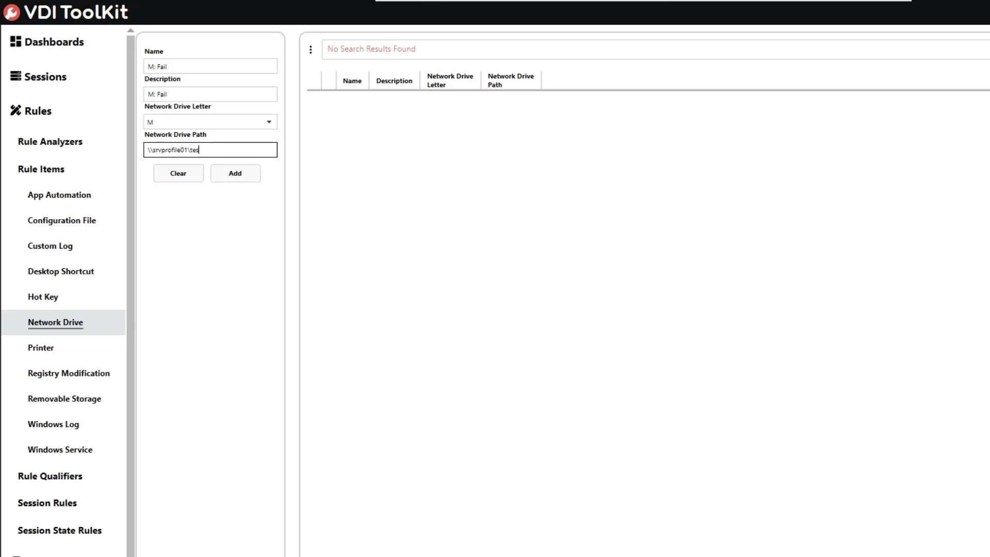
text(fail)
click(231, 176)
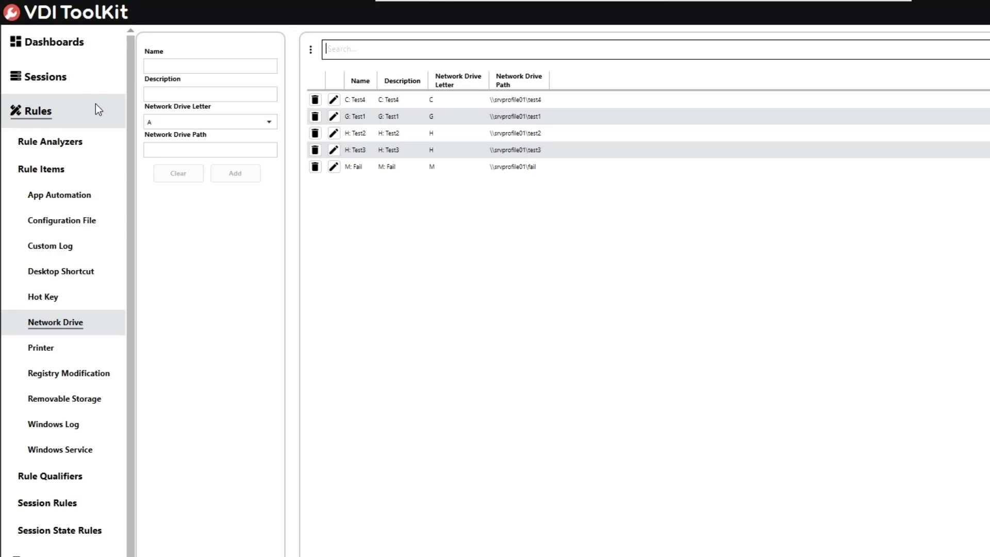
Add a global network drive session rule with "Default Network Drive Rule" as its name and description
click(94, 502)
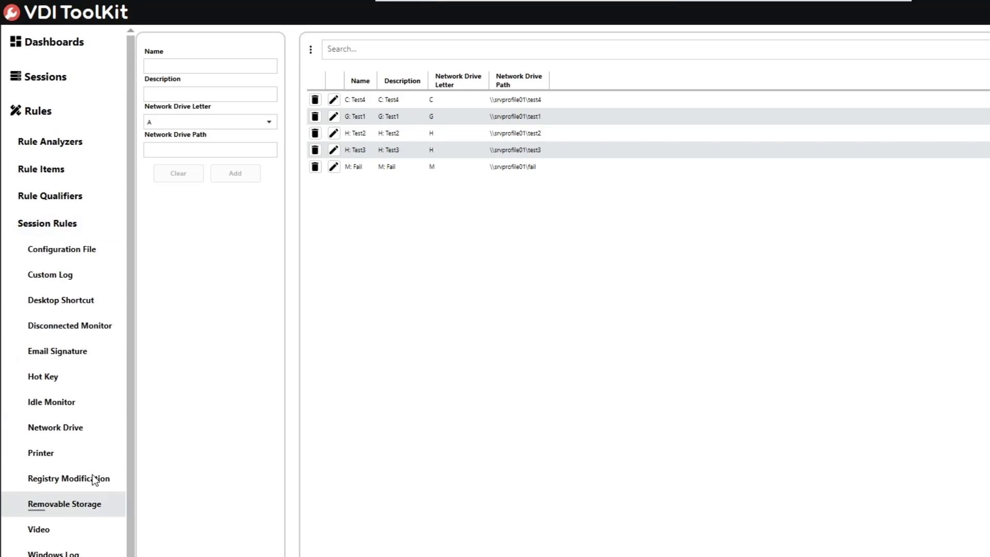
click(94, 429)
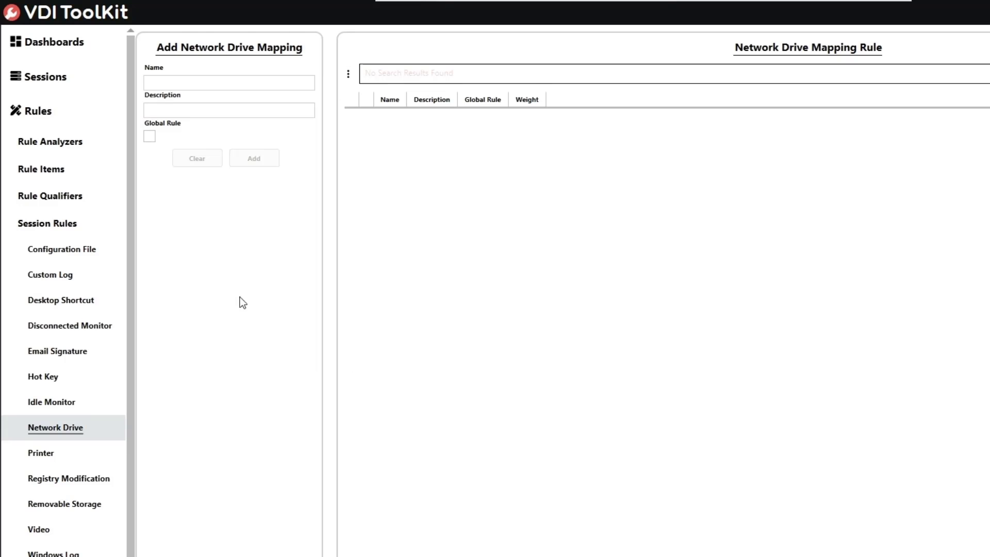
click(234, 83)
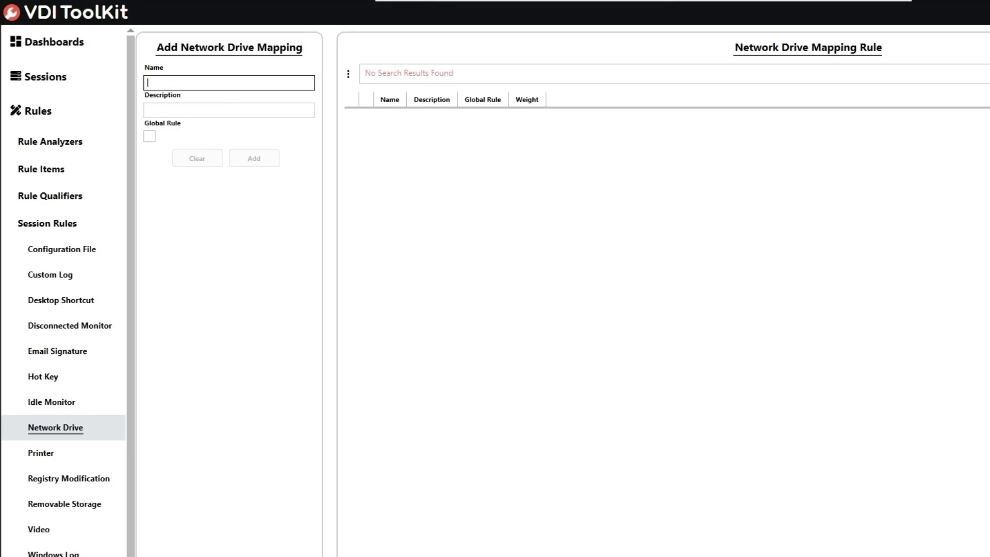
text(Default Network Drive Ru)
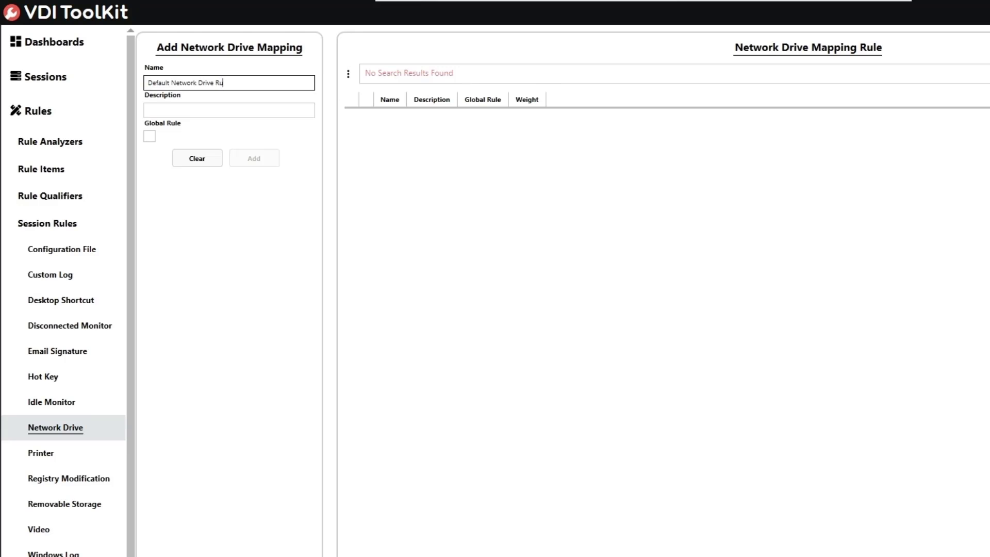
text(le)
key(Tab)
text(Def)
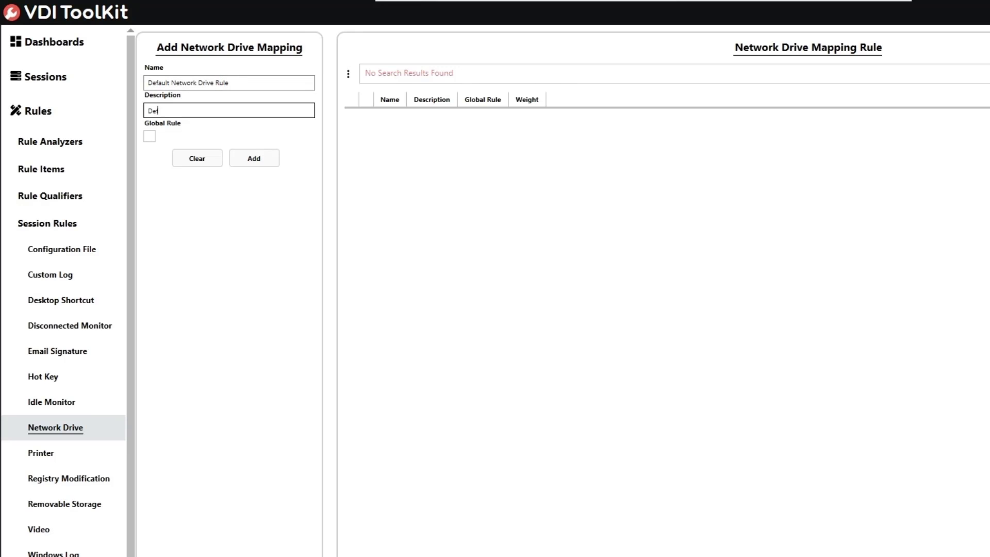
text(ault Network Drive Rule)
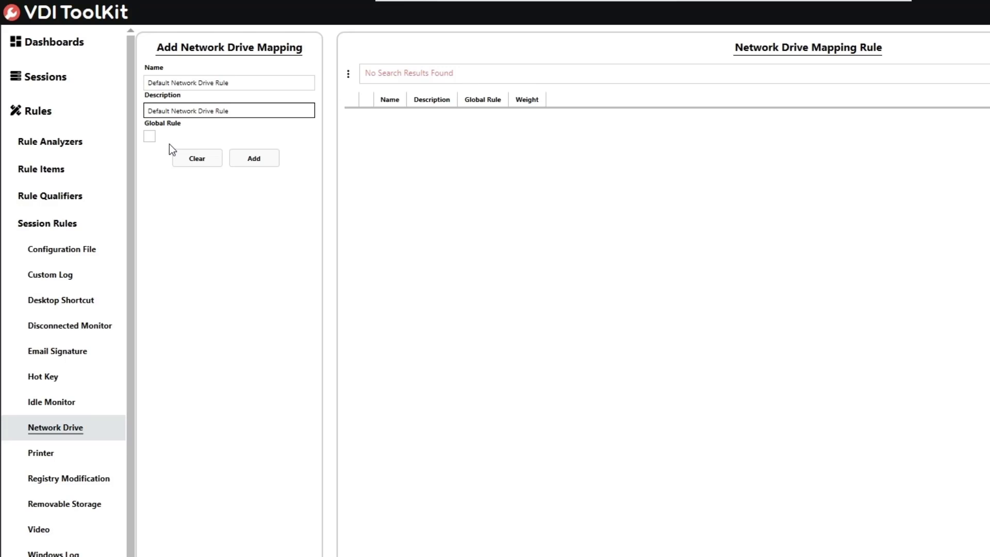
click(152, 138)
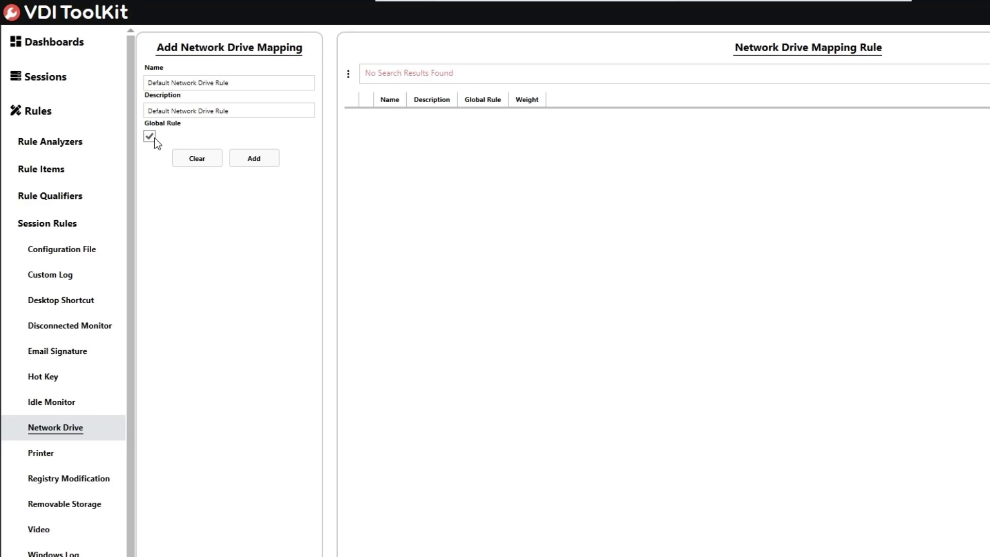
click(258, 163)
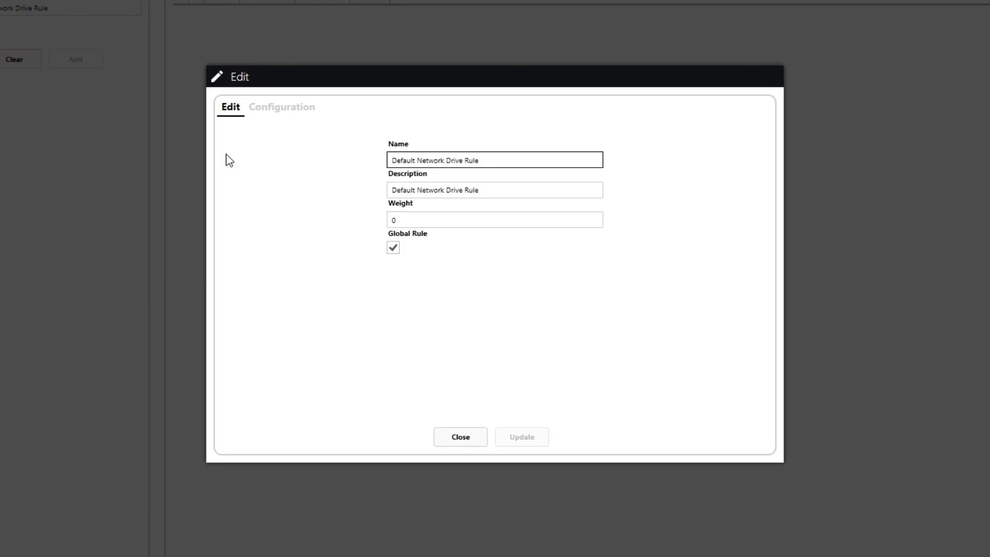
Assign the C: Test4, G: Test1, H: Test2 and M: Fail items to the new rule, save it and list the mapping rules
click(307, 112)
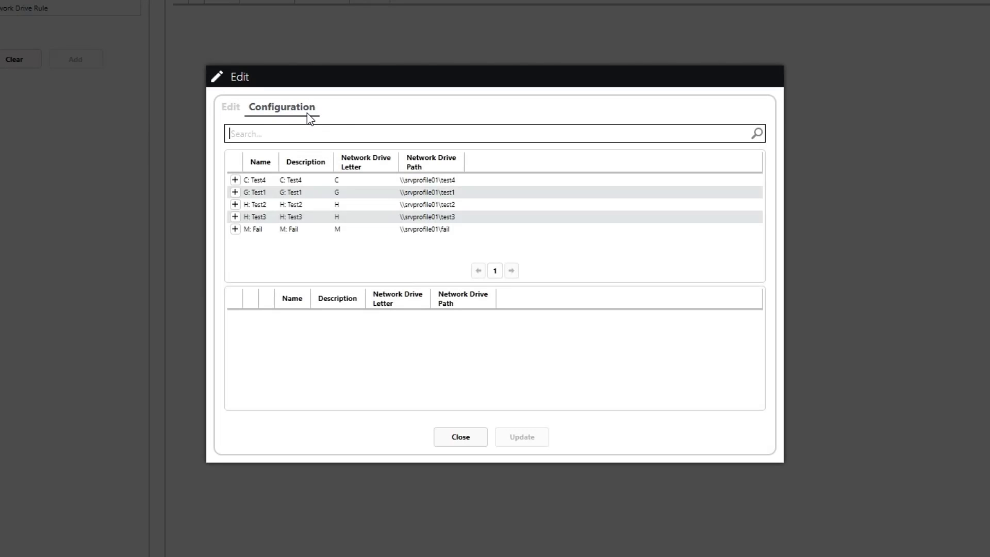
click(291, 182)
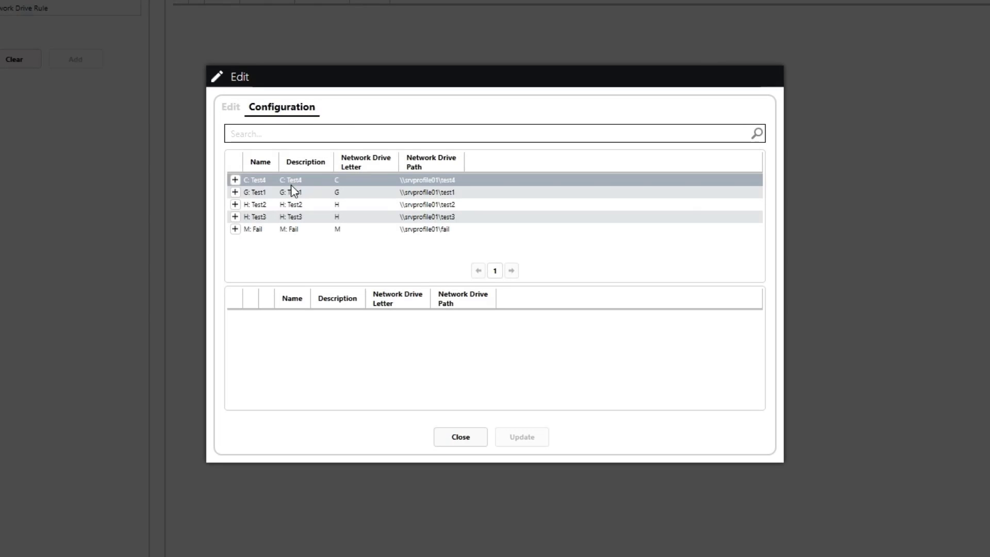
click(235, 180)
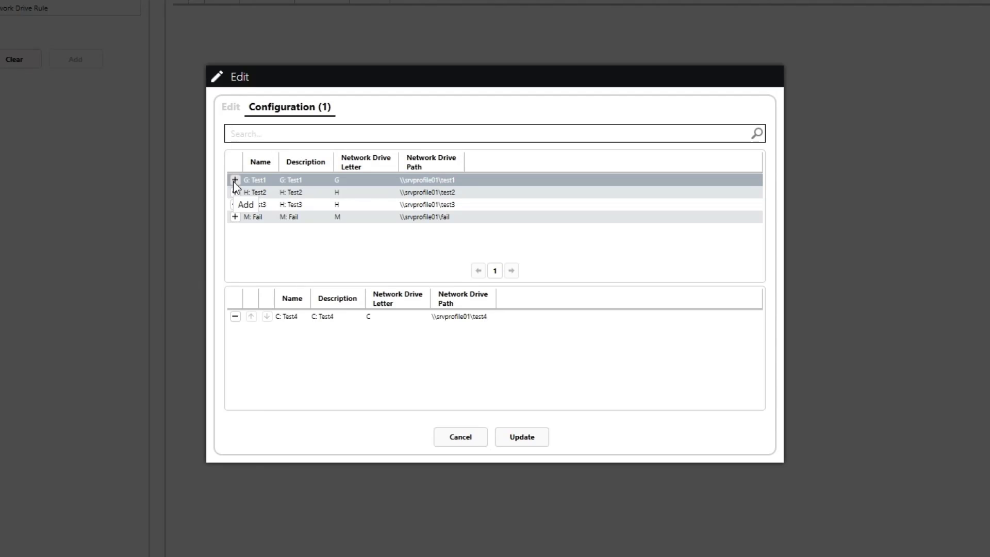
click(235, 180)
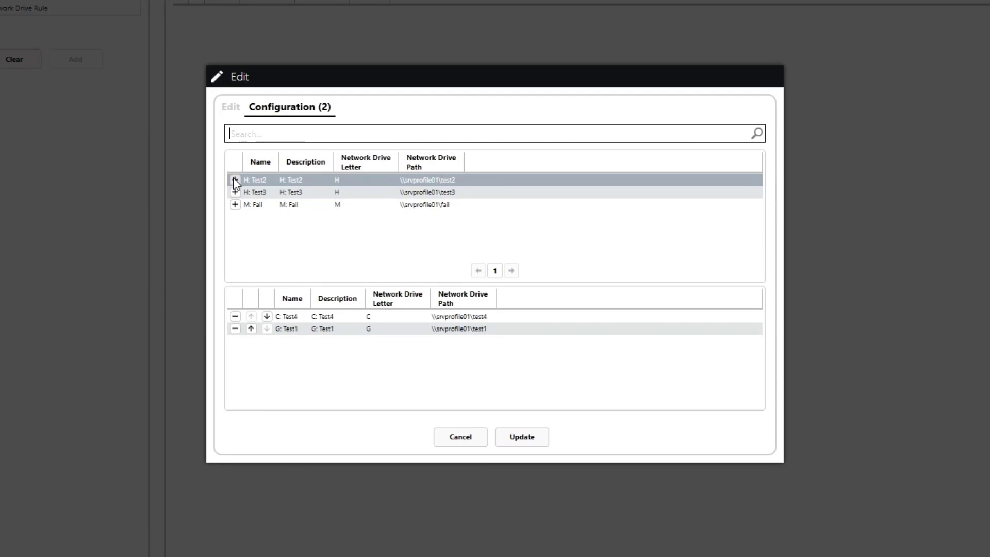
click(235, 180)
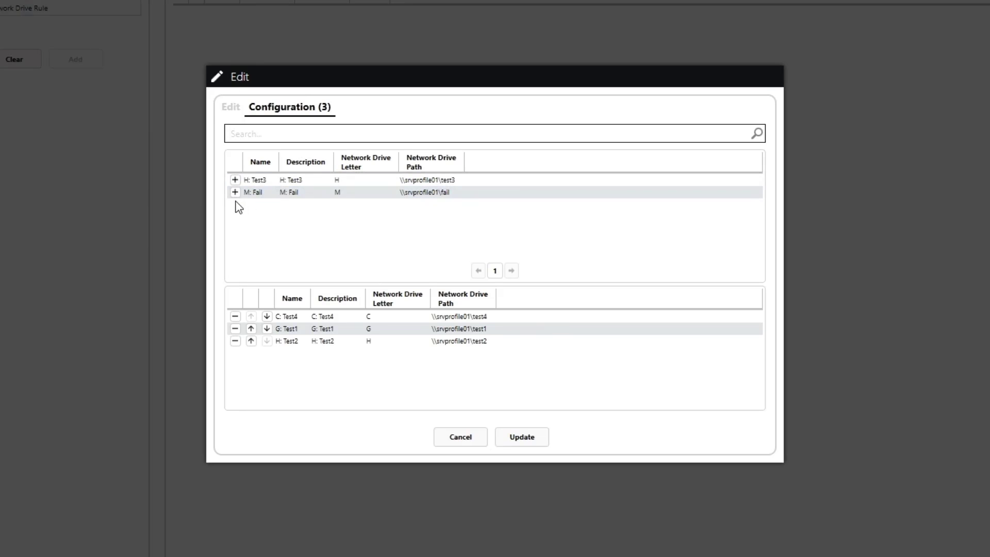
click(235, 194)
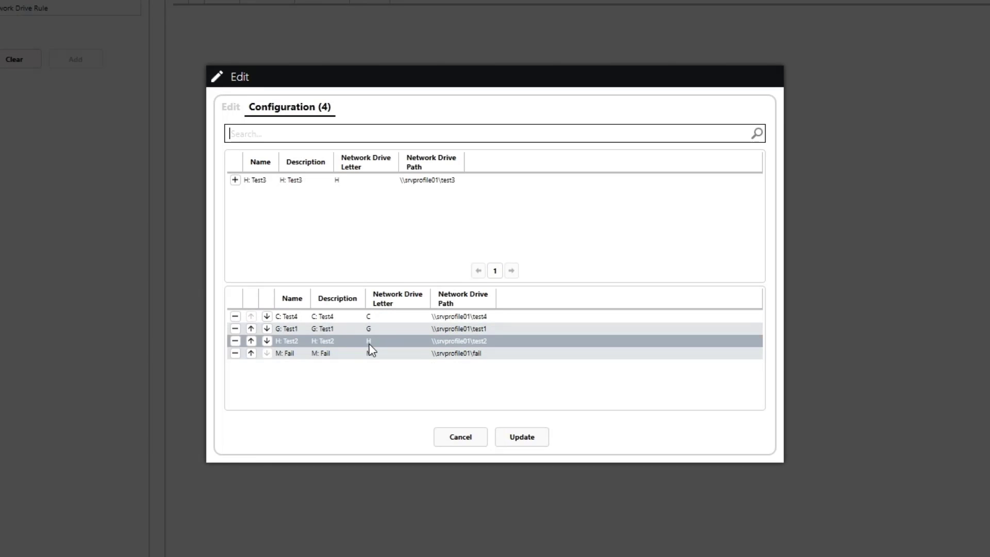
click(520, 441)
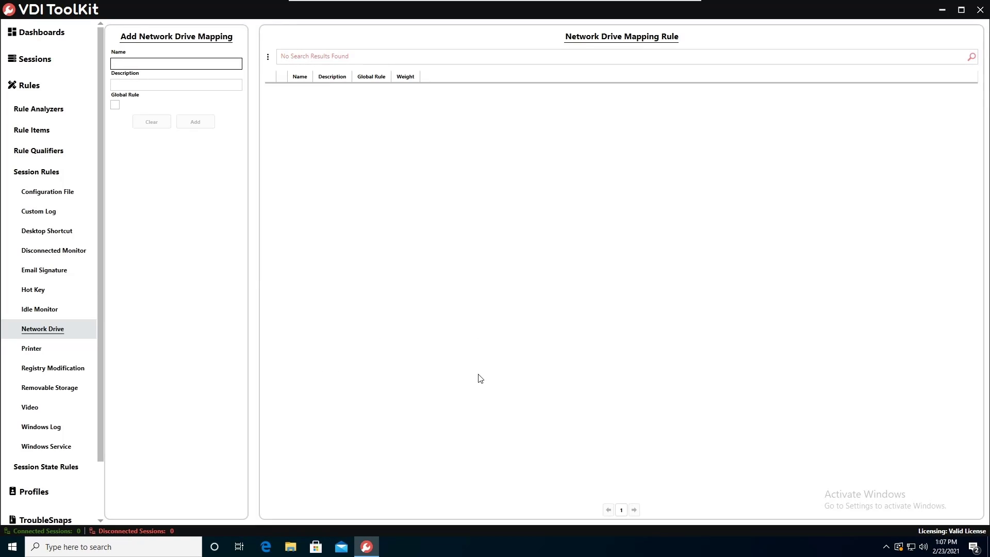
click(957, 61)
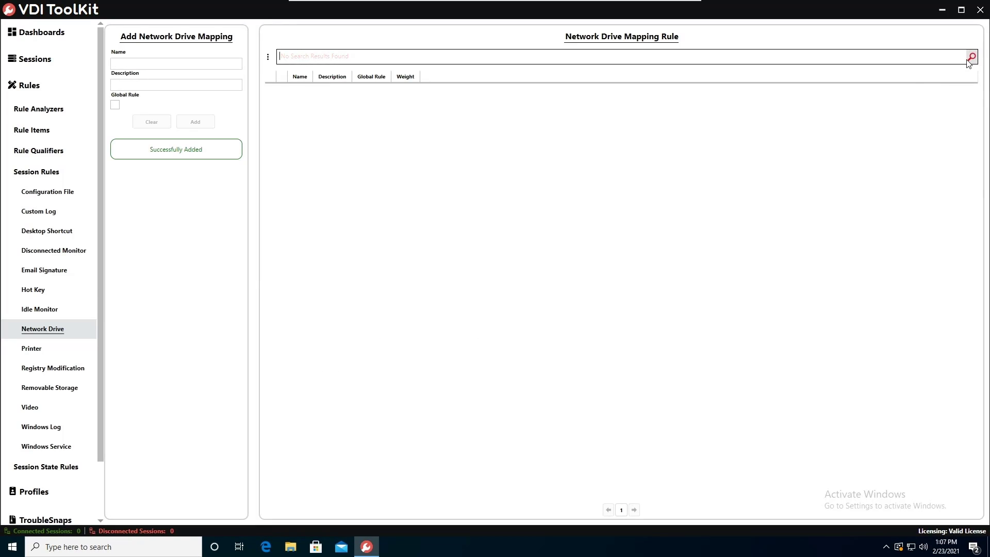
click(971, 57)
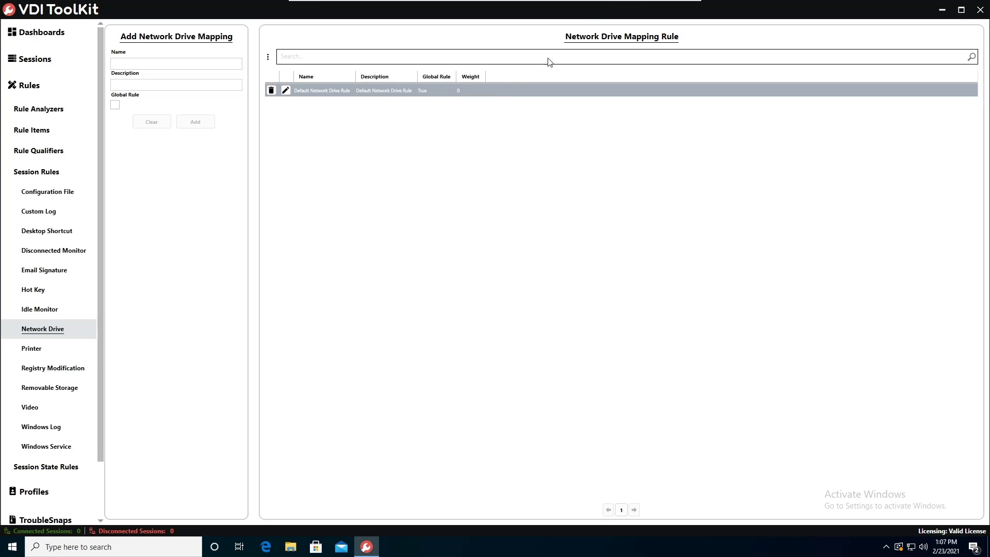
Minimize the remote session and connect to the view.availos.local server in a new VMware Horizon Client window
click(652, 7)
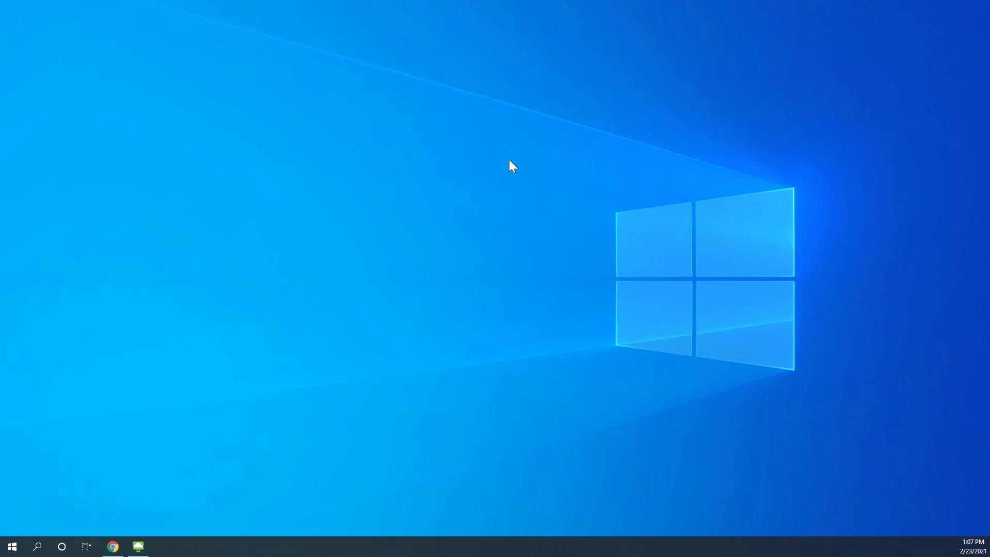
right_click(137, 548)
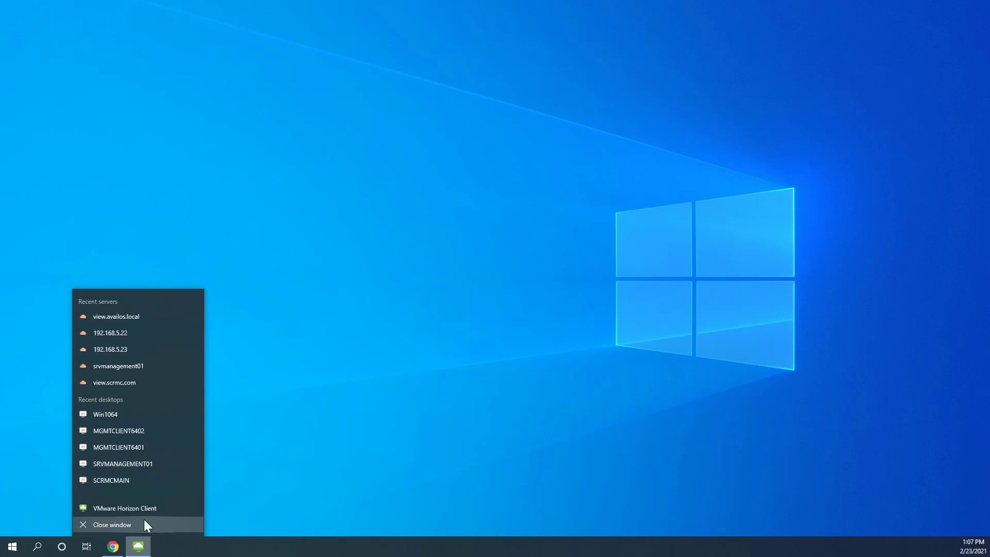
click(150, 513)
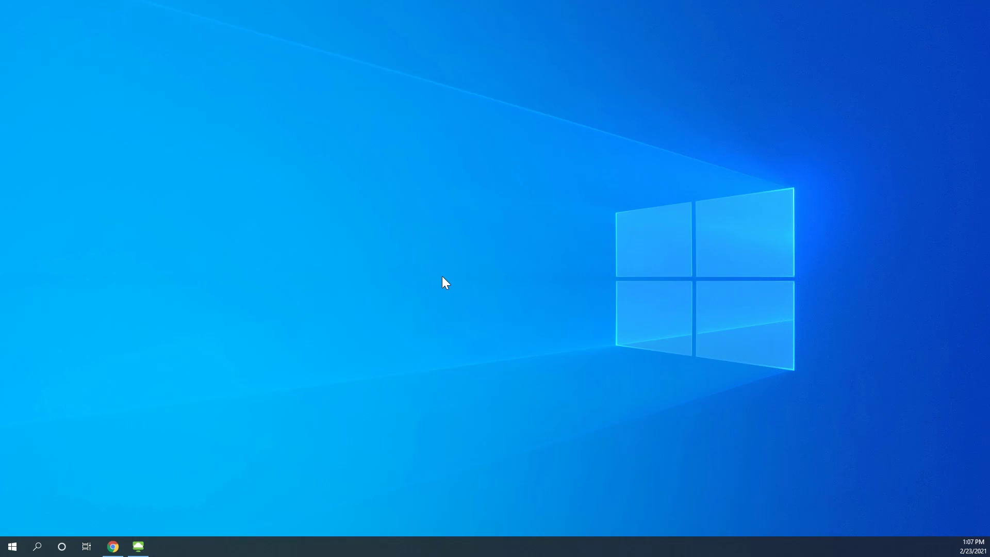
drag(989, 89, 547, 99)
double_click(314, 165)
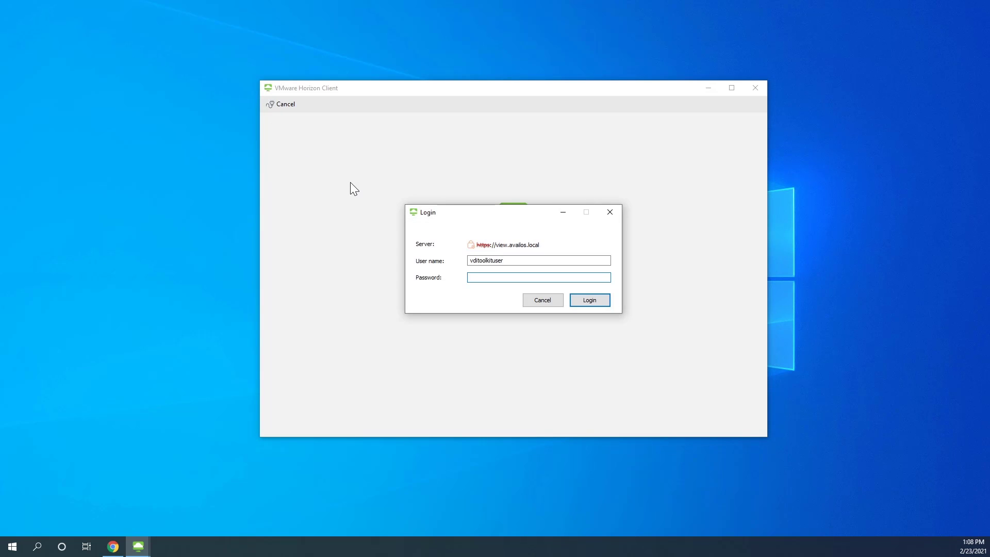
Log in to the Horizon server with the account password and launch the Win1064 desktop
text(••••••••••)
key(Return)
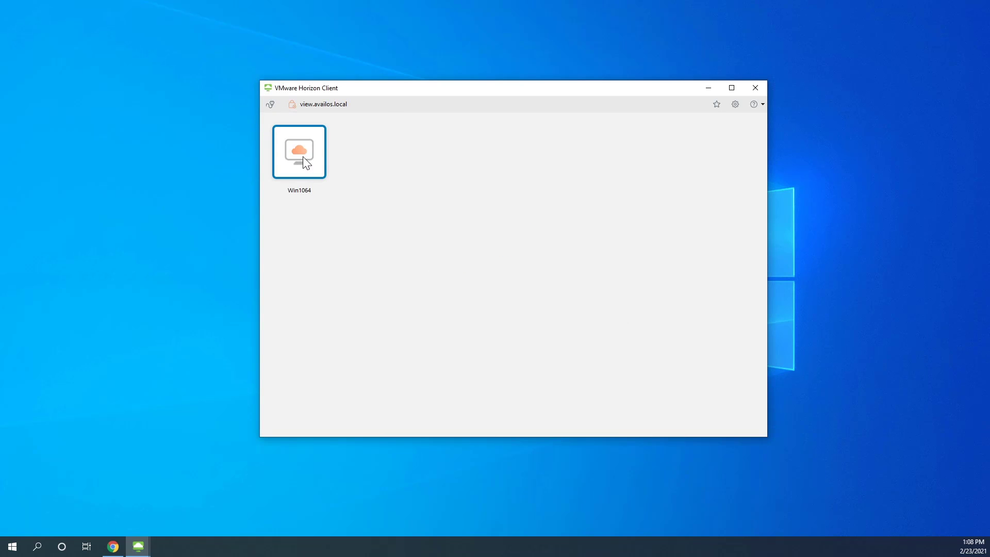
double_click(303, 157)
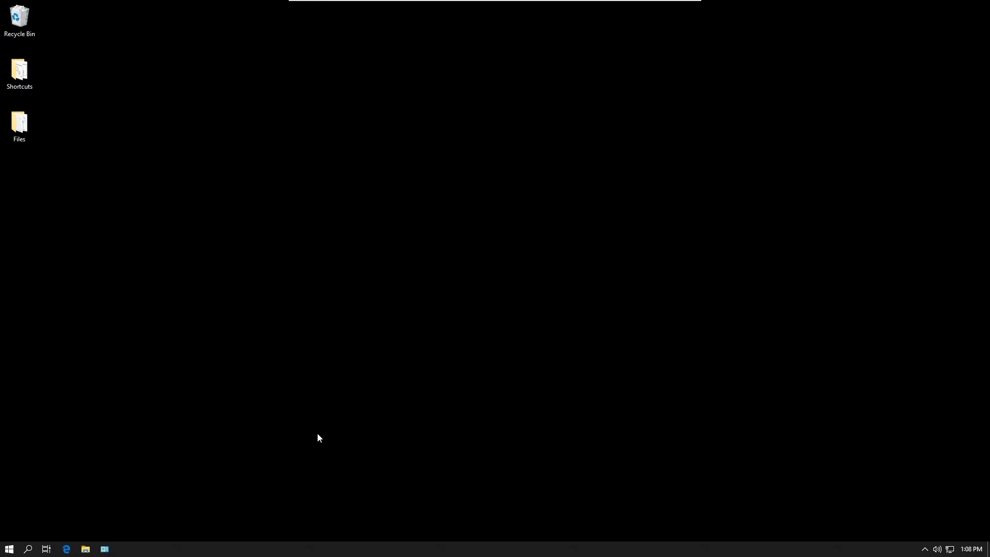
Open This PC in File Explorer on the virtual desktop and enlarge the window to inspect the mapped network drives
click(86, 550)
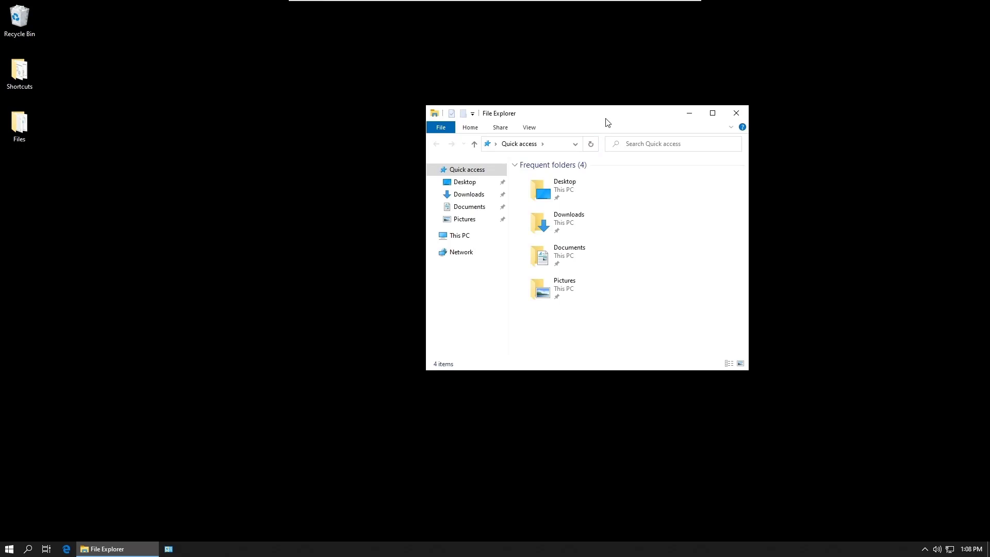
drag(607, 119, 378, 150)
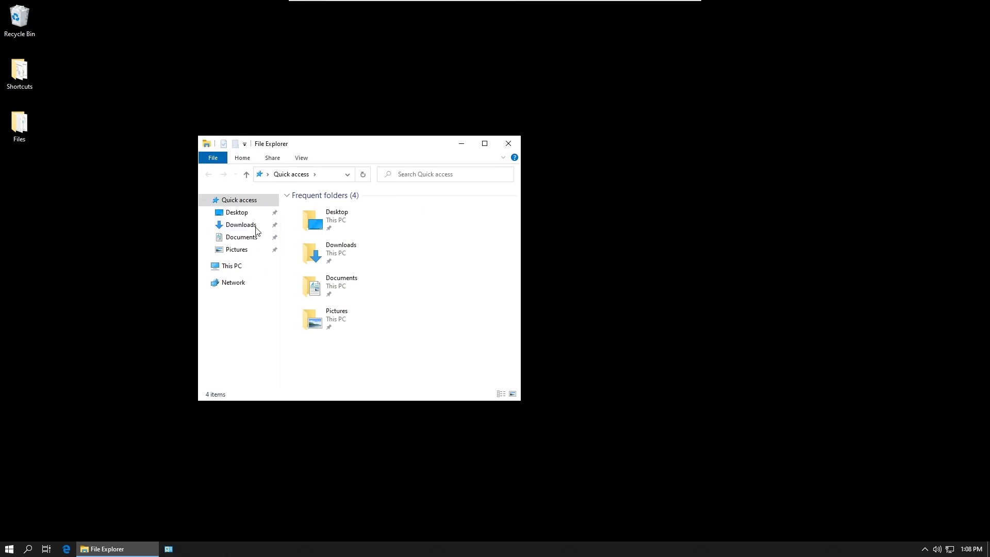
click(232, 266)
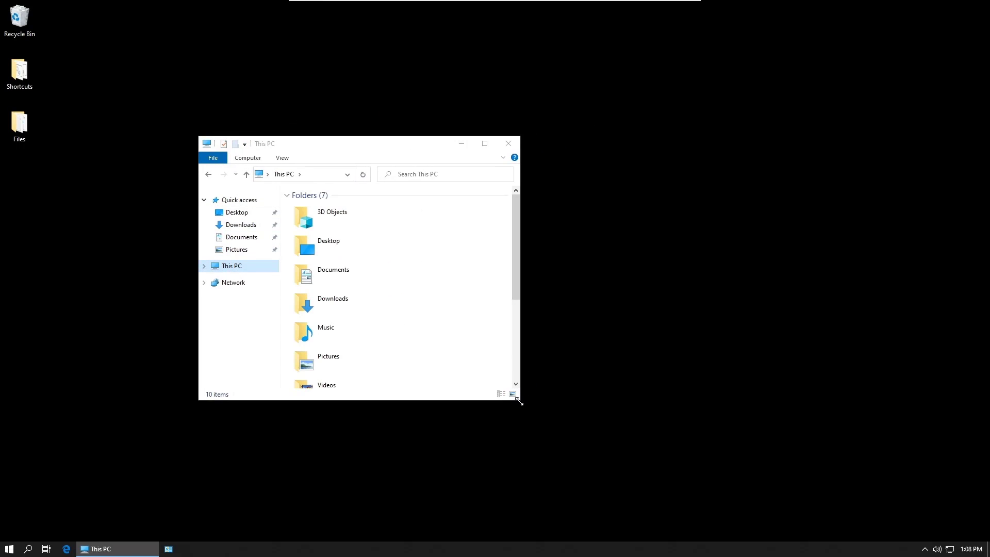
drag(518, 400, 748, 413)
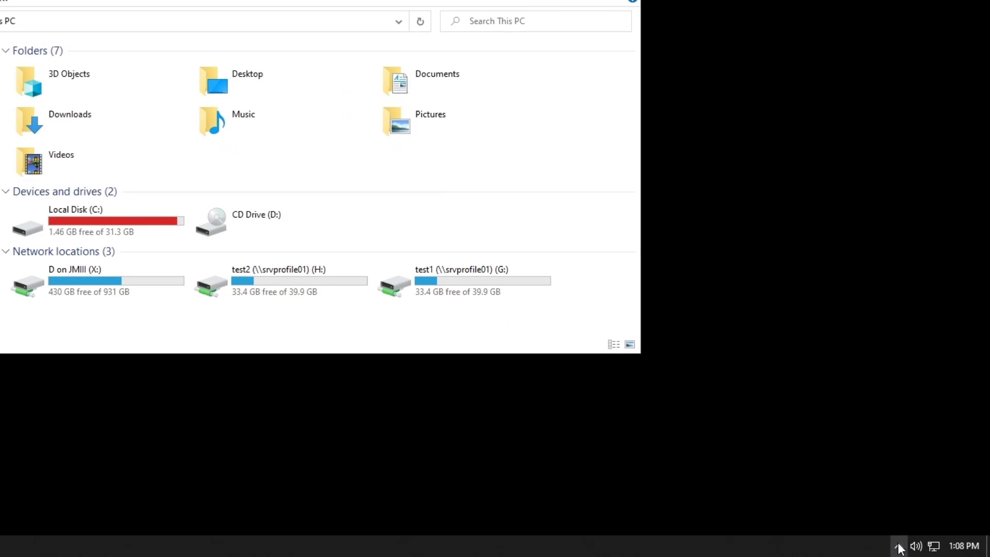
Open the VDI ToolKit session agent's rules and inspect the details of the Default Network Drive Rule under Session Modification Rules
click(899, 547)
click(887, 499)
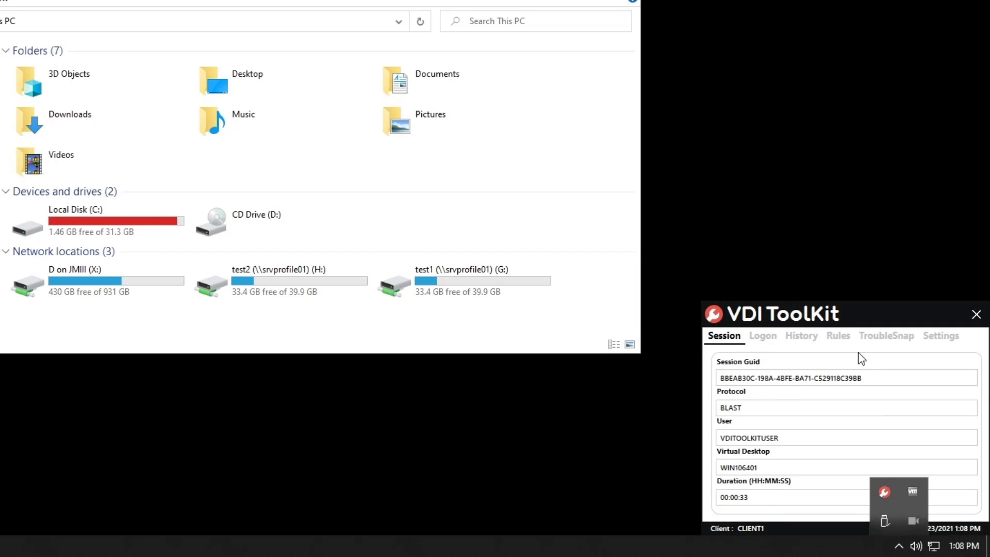
click(840, 337)
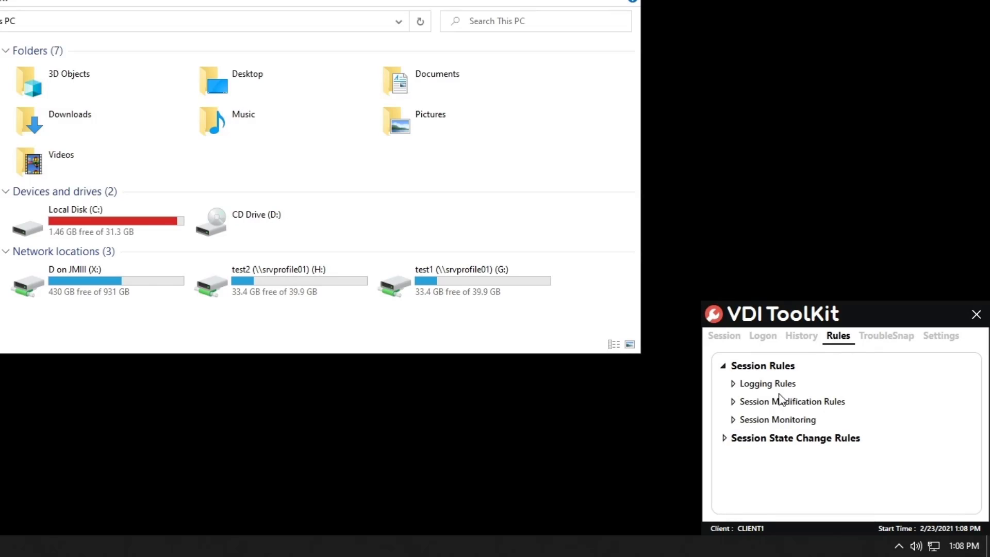
click(733, 402)
scroll(758, 456, down, 2)
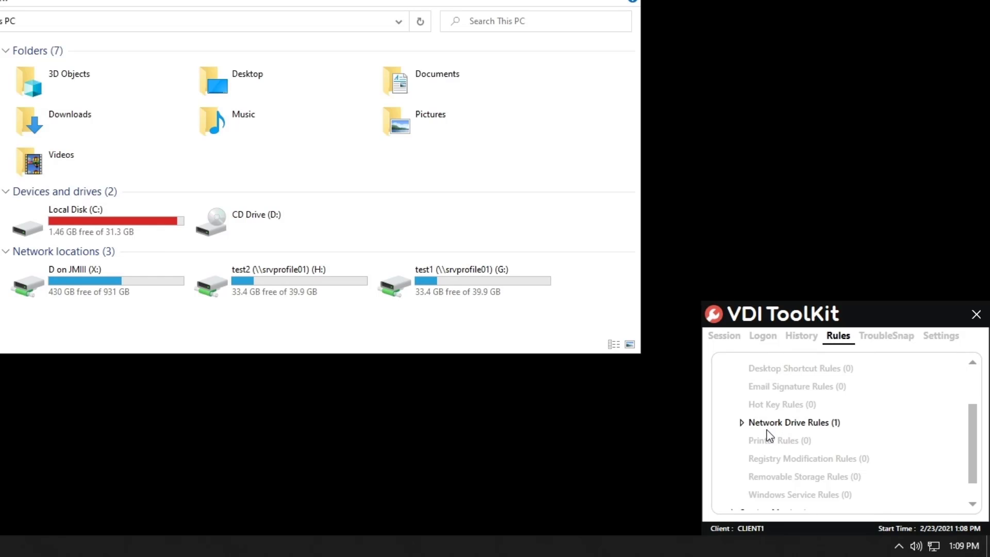
click(742, 424)
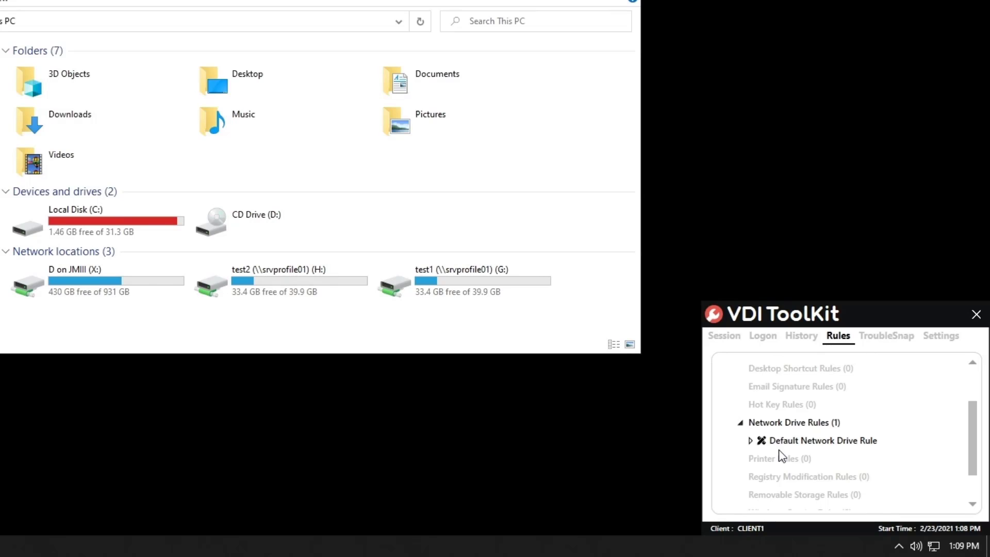
mouse_move(801, 443)
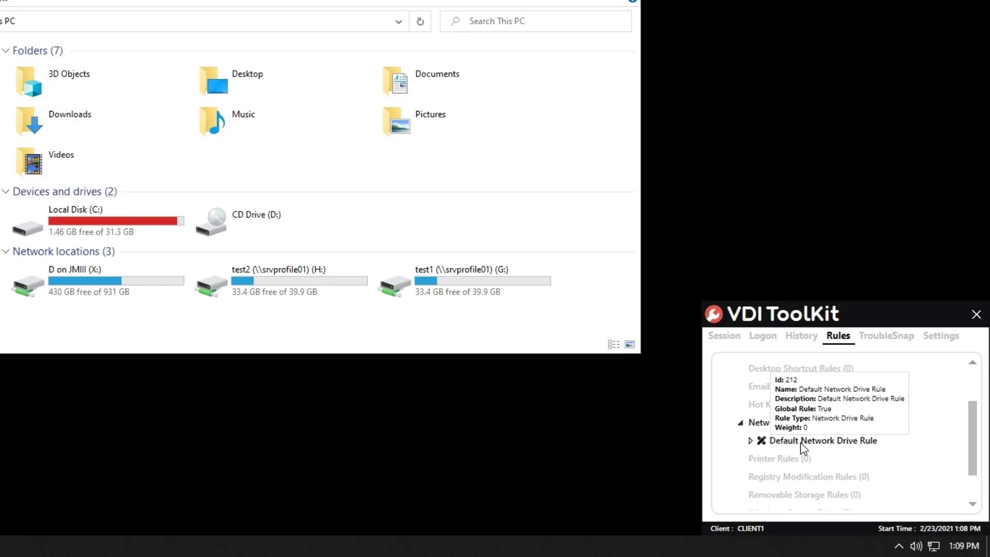
Expand the Default Network Drive Rule, check the errors on its C: and M: drive items, and dismiss the agent window
click(751, 441)
scroll(842, 467, down, 1)
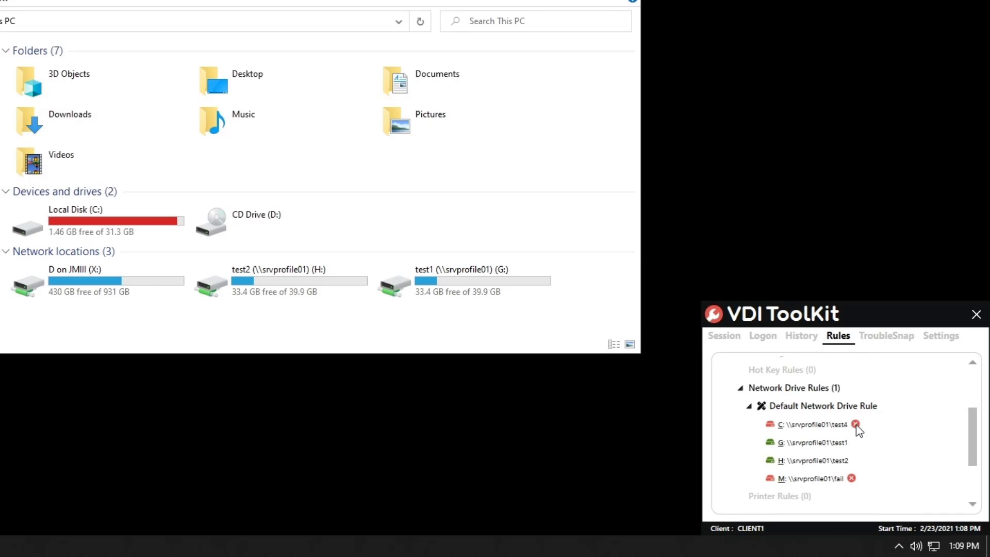
mouse_move(855, 425)
mouse_move(852, 480)
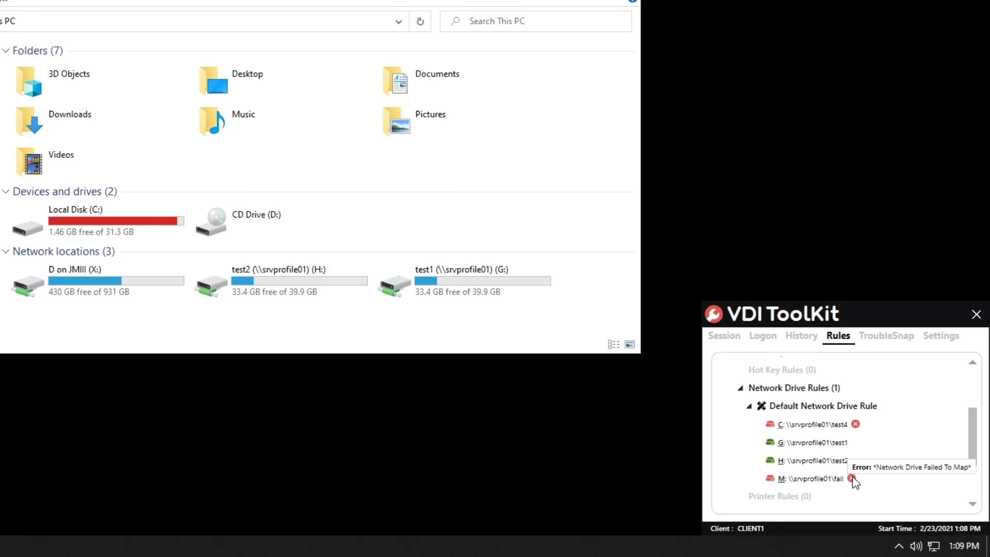
click(779, 224)
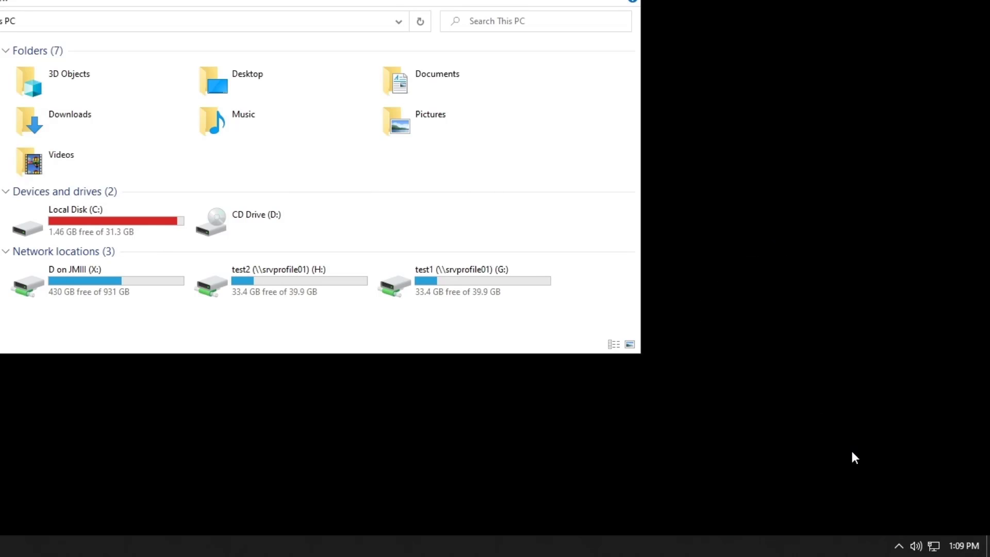
Log off the virtual desktop session through the VDI ToolKit agent and return to the VDI ToolKit management console session
click(899, 547)
right_click(882, 492)
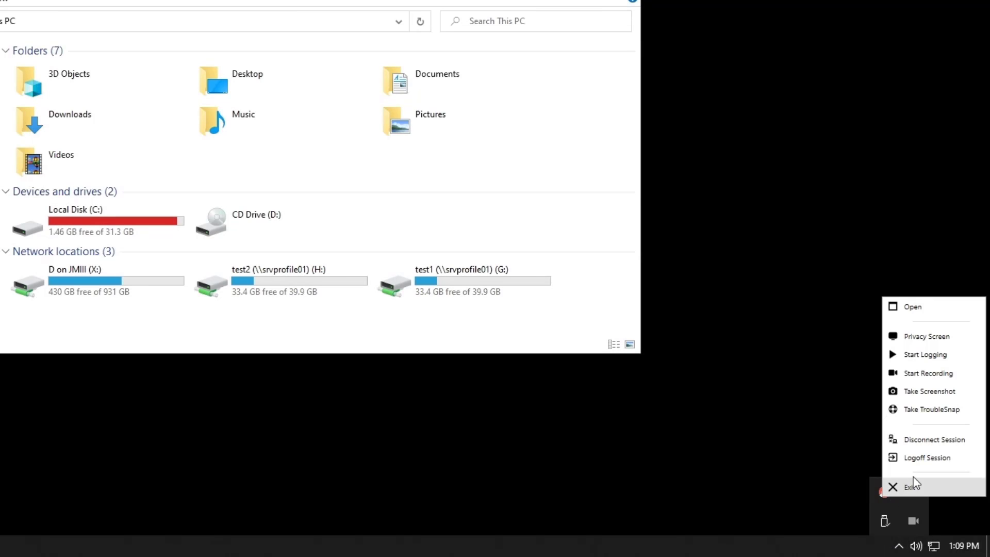
click(925, 457)
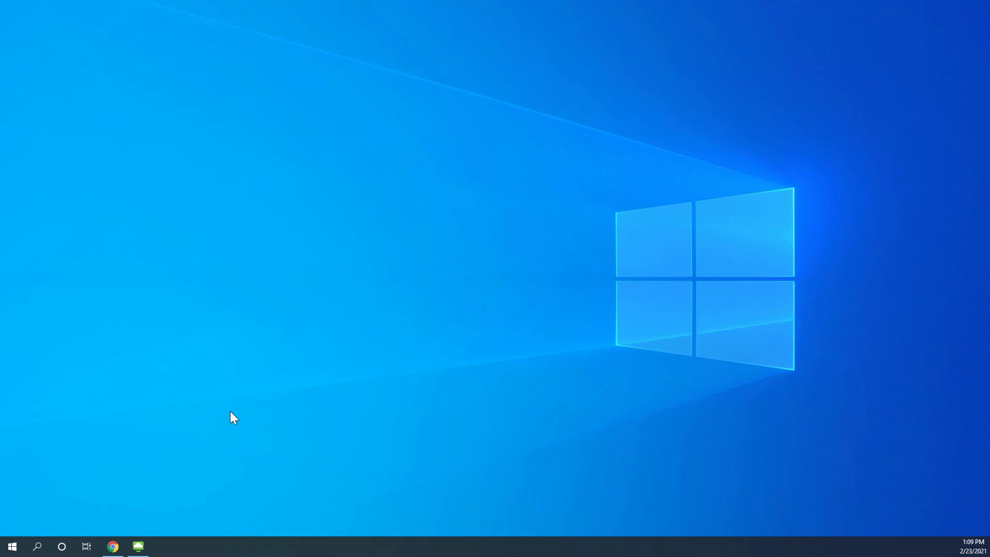
click(138, 546)
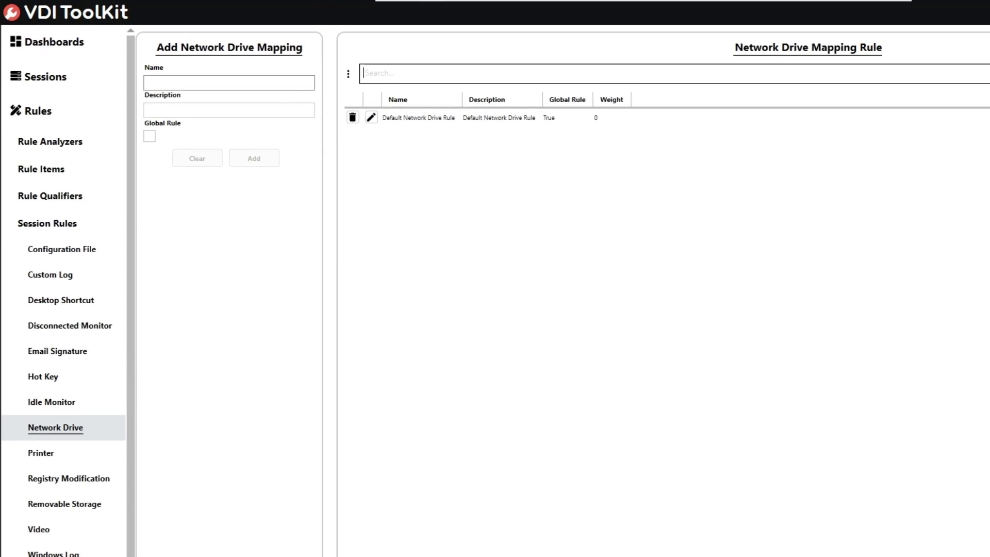
Add a non-global network drive mapping rule with both name and description set to "Specialized Network Drive Rule"
click(251, 80)
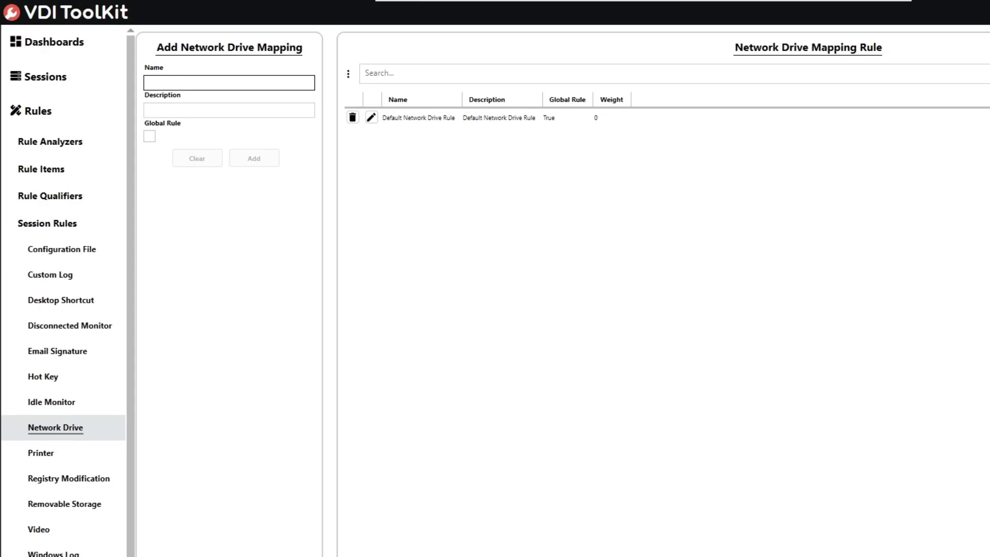
text(Specialized Network Driv)
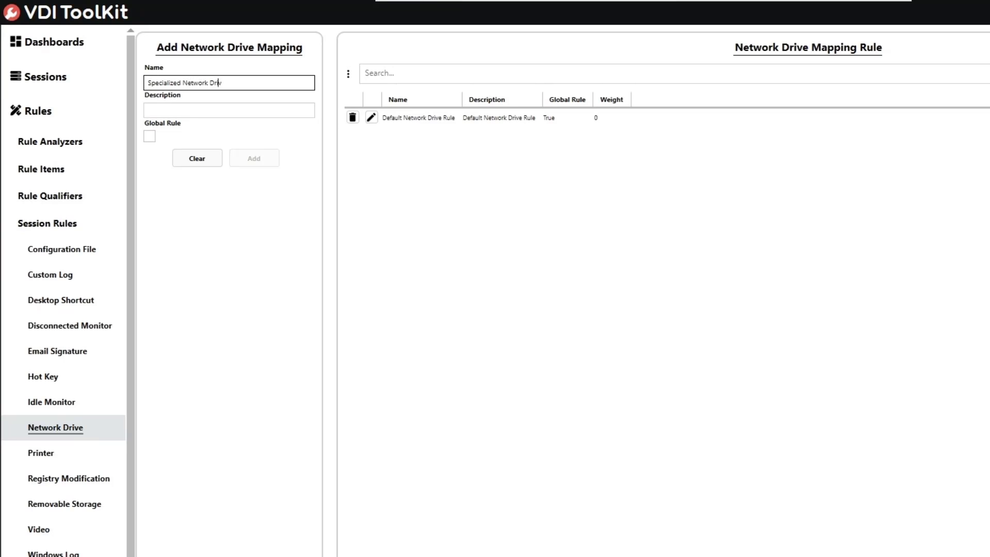
text(e Rule)
key(Tab)
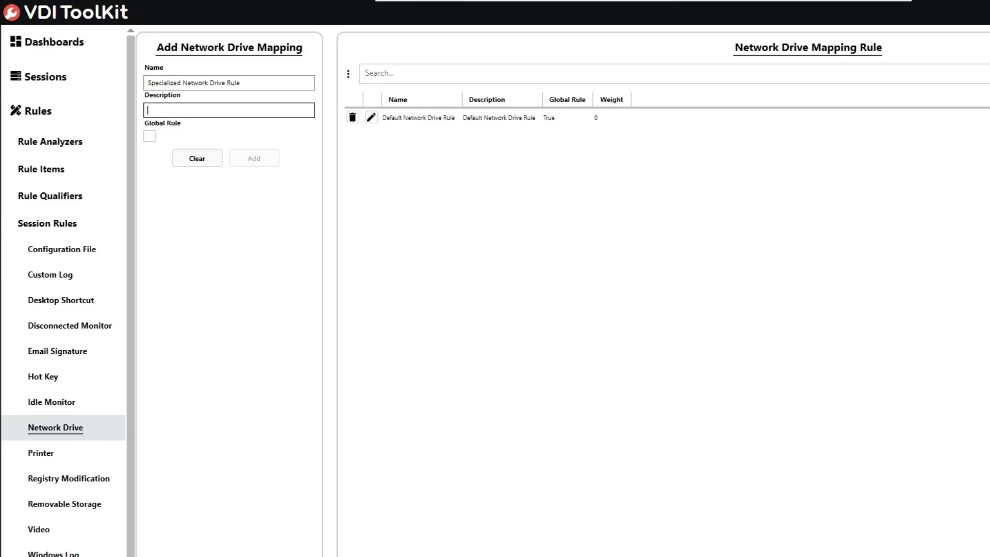
text(Specialize)
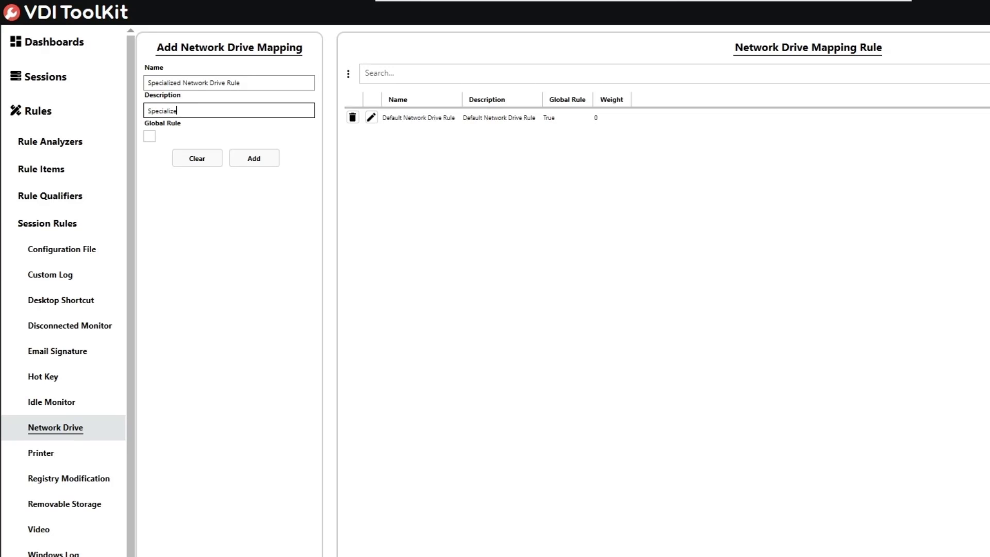
text(d Network Drive Rule)
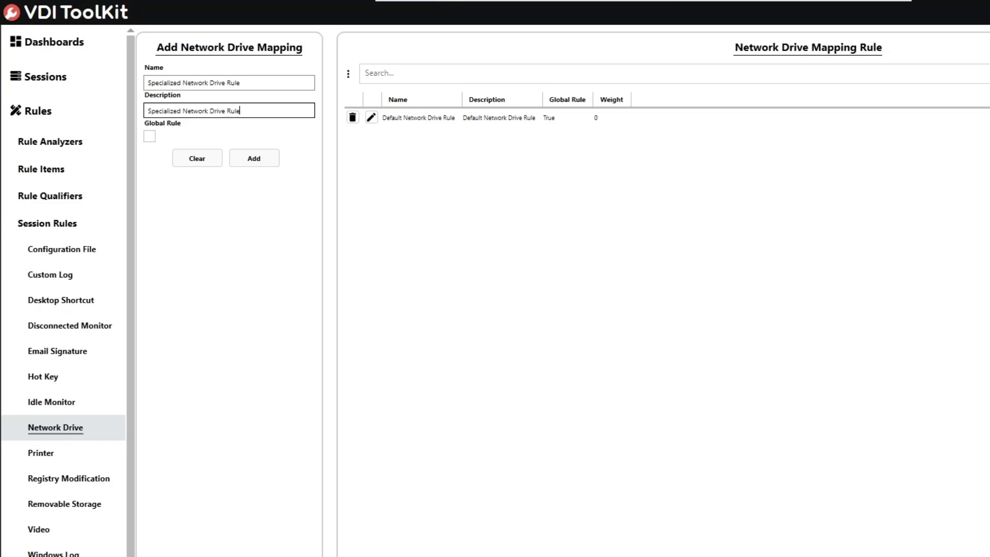
click(268, 164)
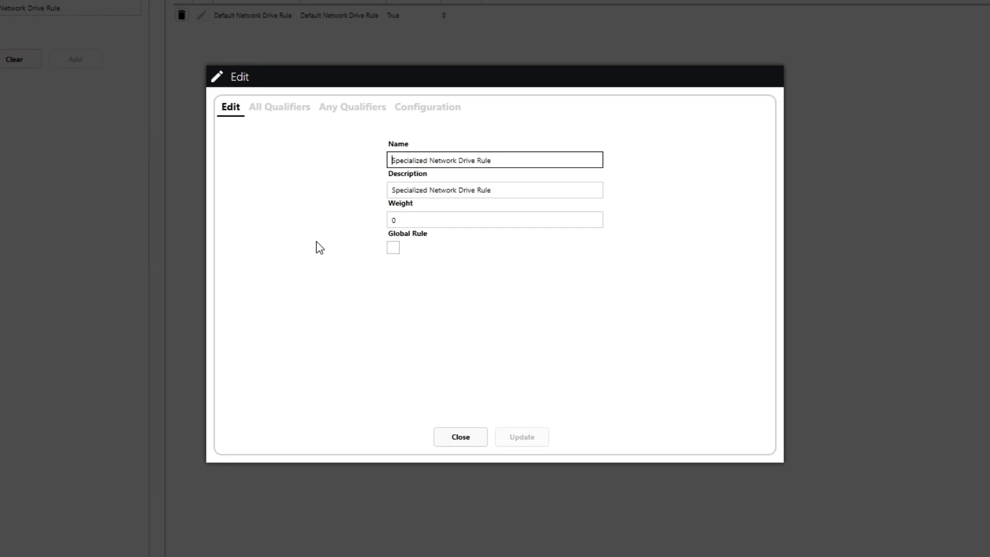
Add the Active Directory user vditoolkituser to the rule's Any Qualifiers and assign the H: Test3 drive item to its configuration
click(352, 107)
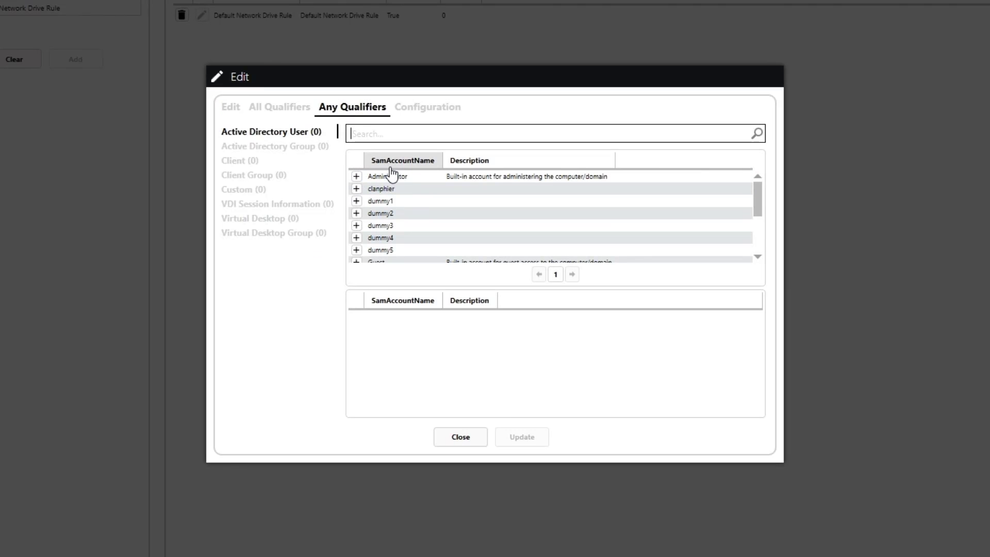
text(vditool)
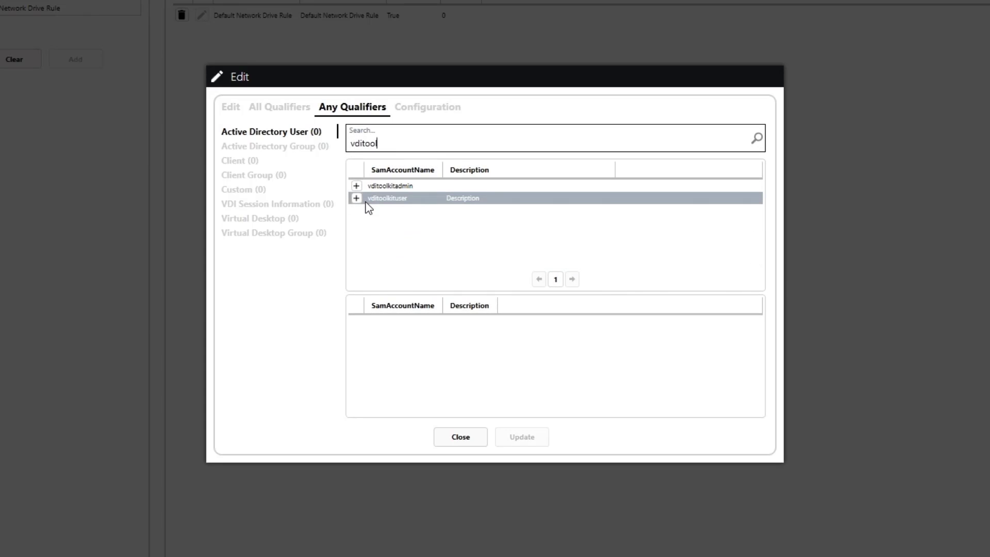
click(357, 200)
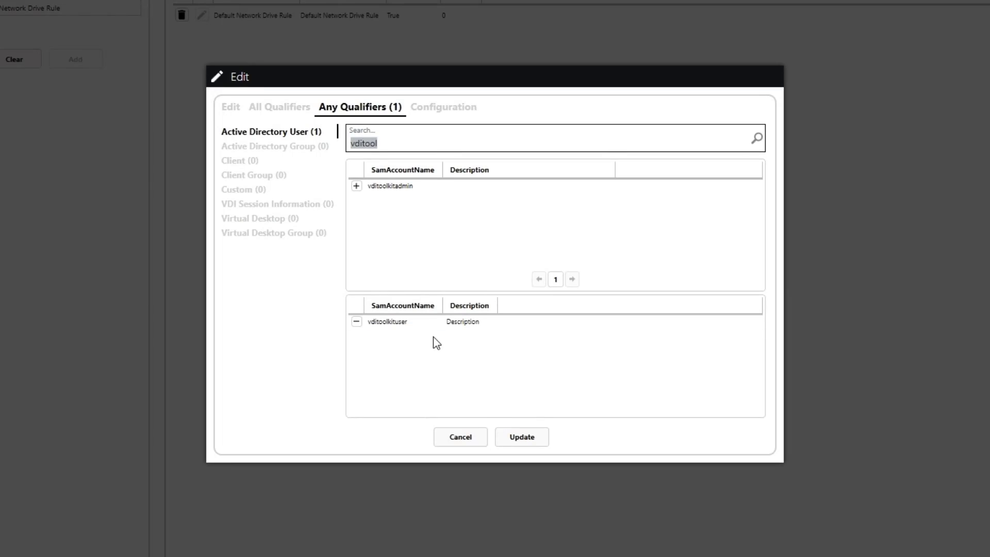
click(426, 120)
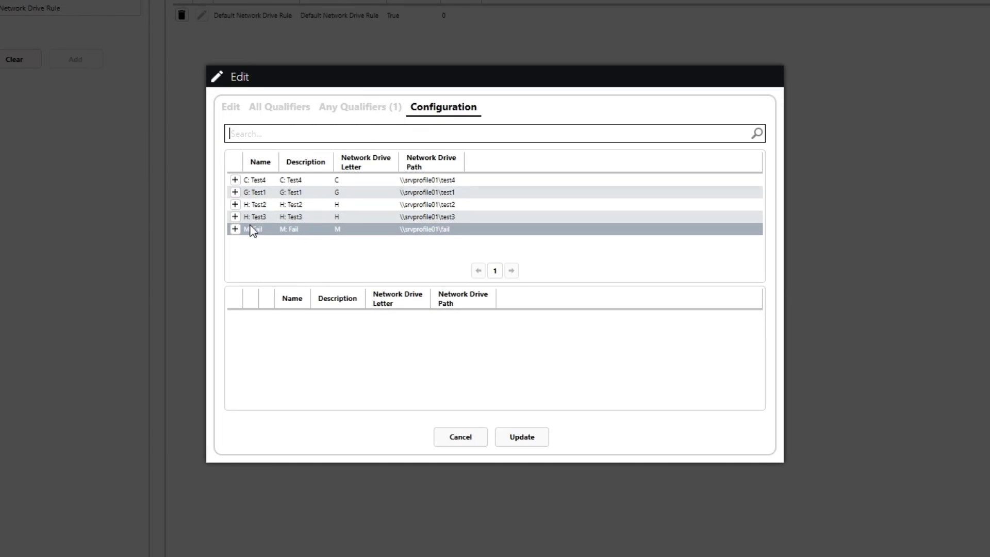
click(236, 216)
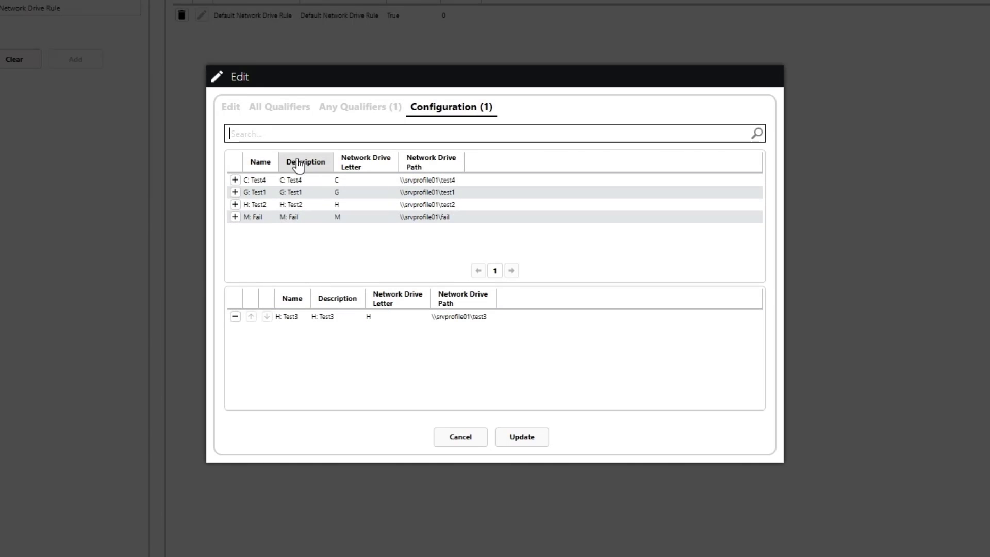
Set the specialized rule's weight to 1, save the update and list the mapping rules
click(239, 114)
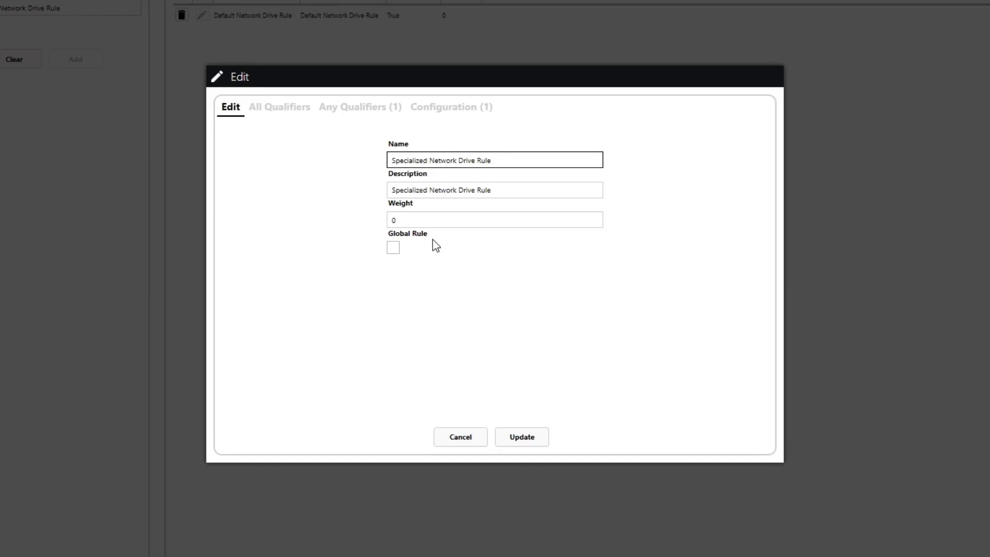
click(411, 219)
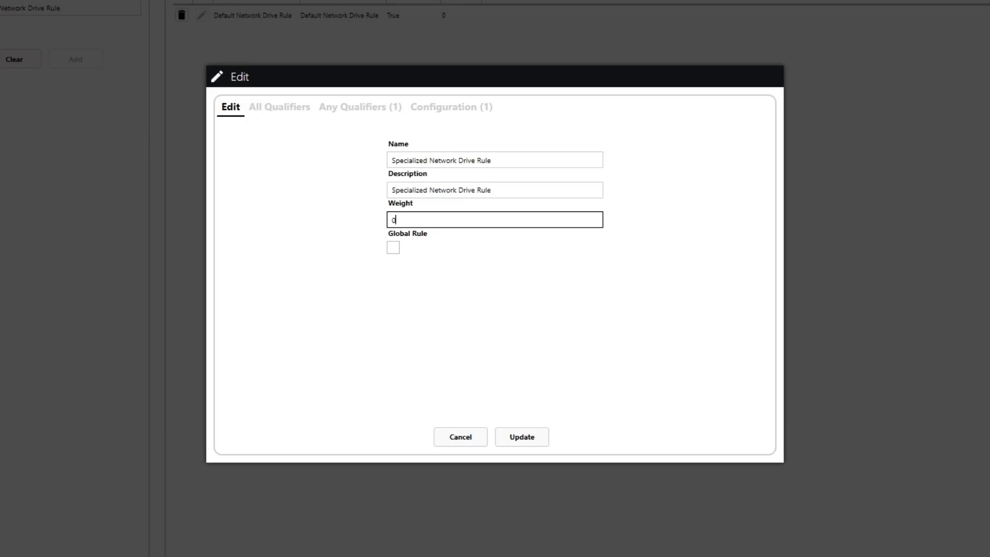
text(1)
click(522, 439)
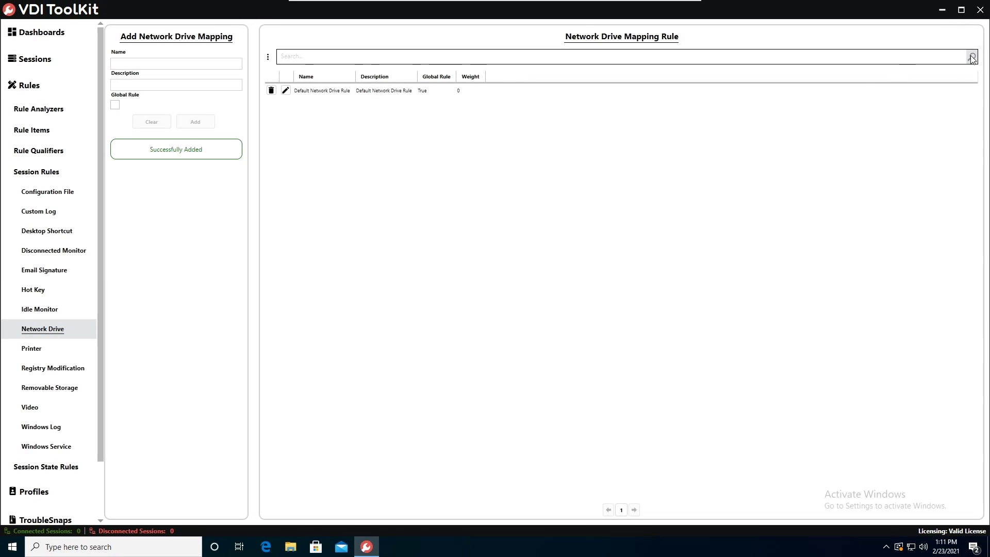
click(363, 102)
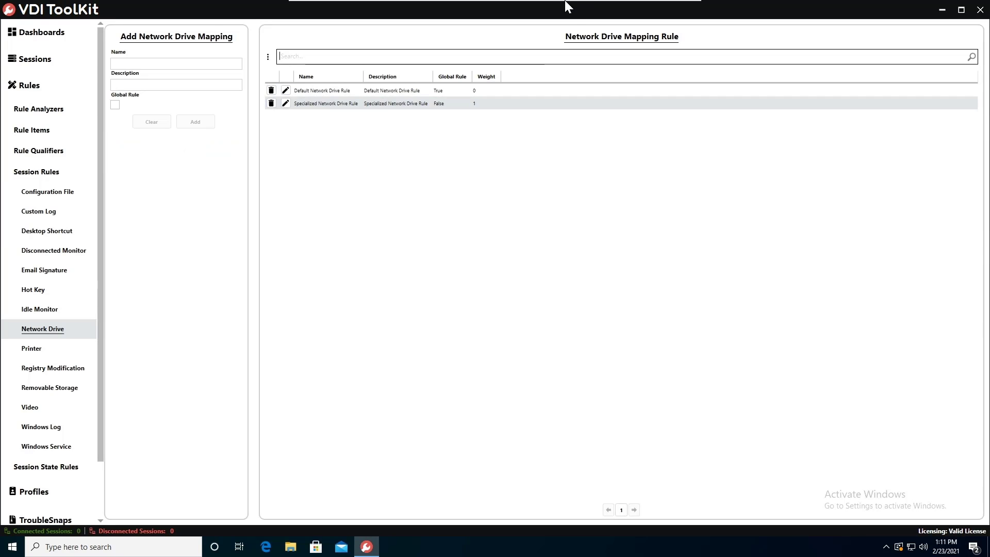
Minimize the management session and connect to view.availos.local in another VMware Horizon Client window
mouse_move(570, 7)
click(647, 7)
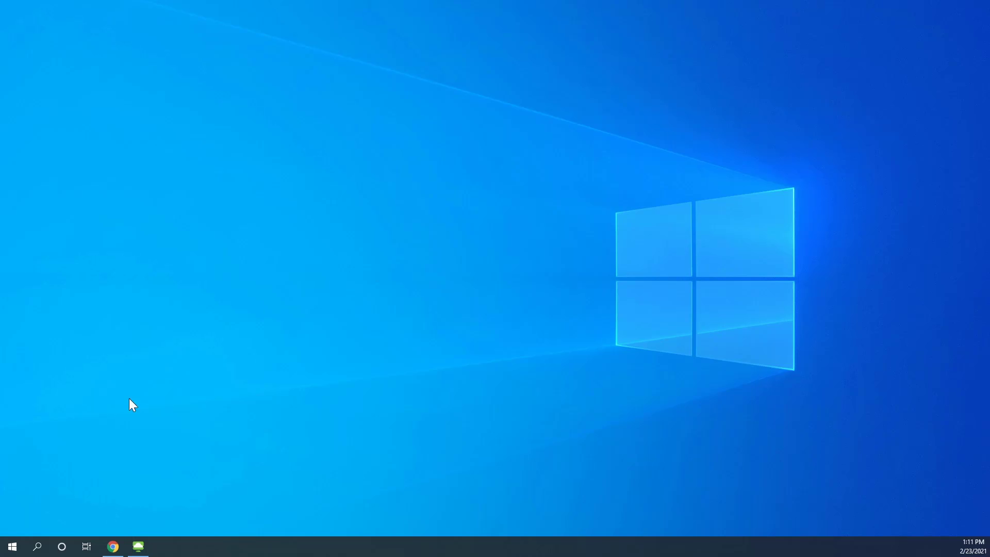
right_click(144, 553)
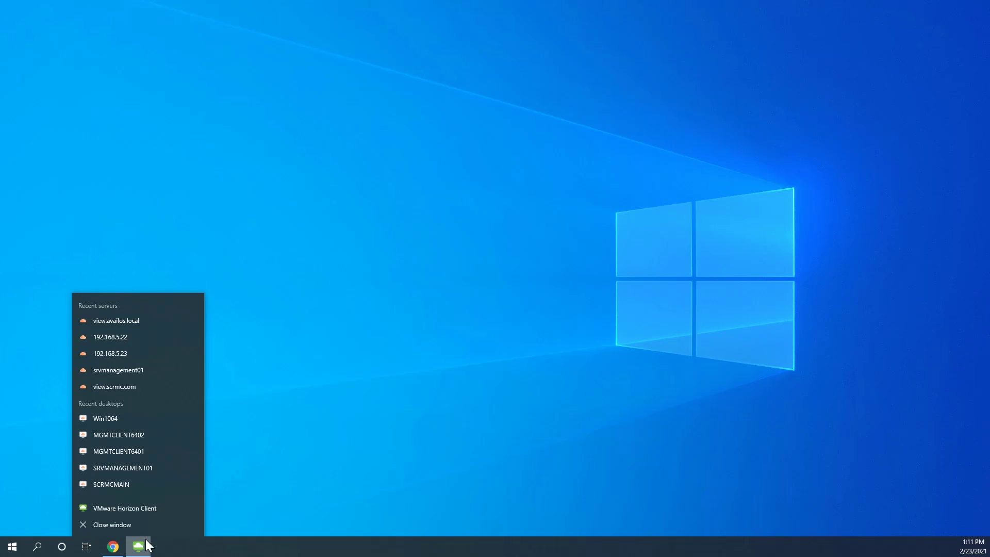
click(143, 510)
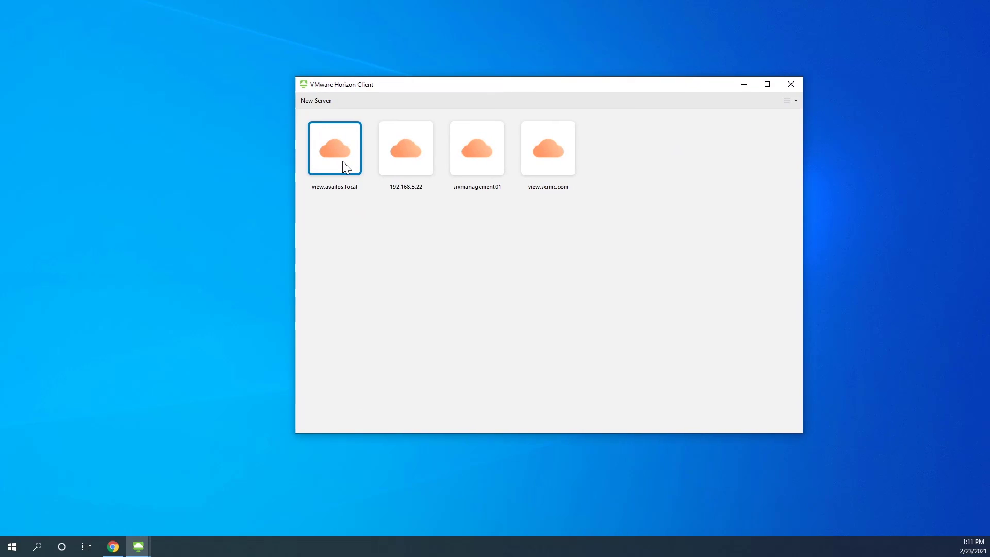
double_click(342, 161)
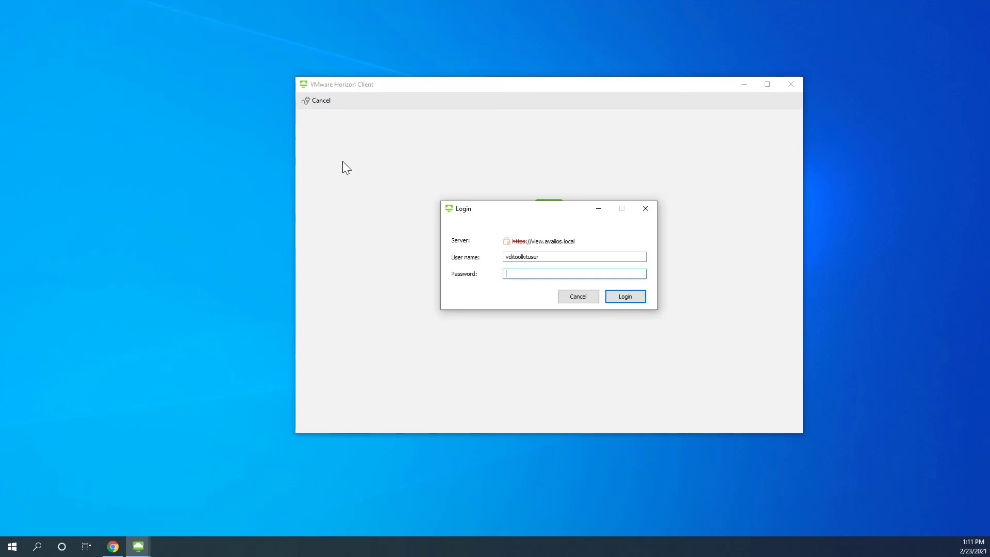
Enter the account password to log in to the Horizon server and launch the Win1064 virtual desktop
text(••••••••••)
key(Return)
double_click(350, 164)
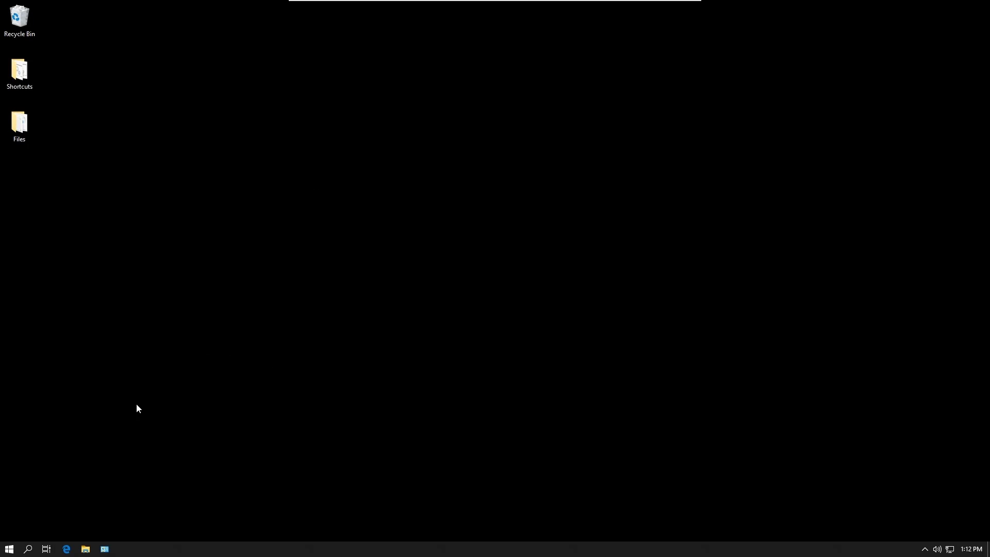
Open This PC in File Explorer on the virtual desktop and refresh it to check the mapped network drives
click(86, 549)
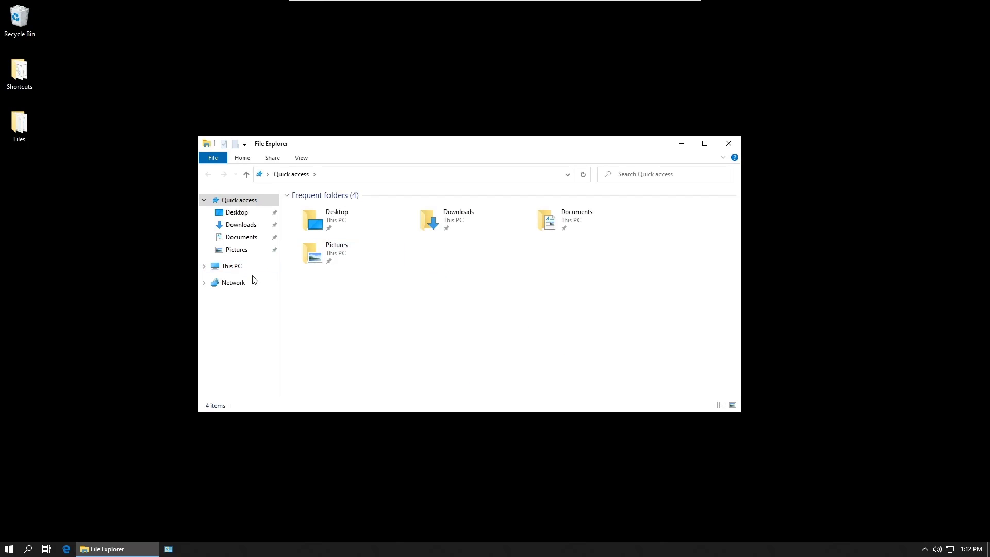
click(246, 266)
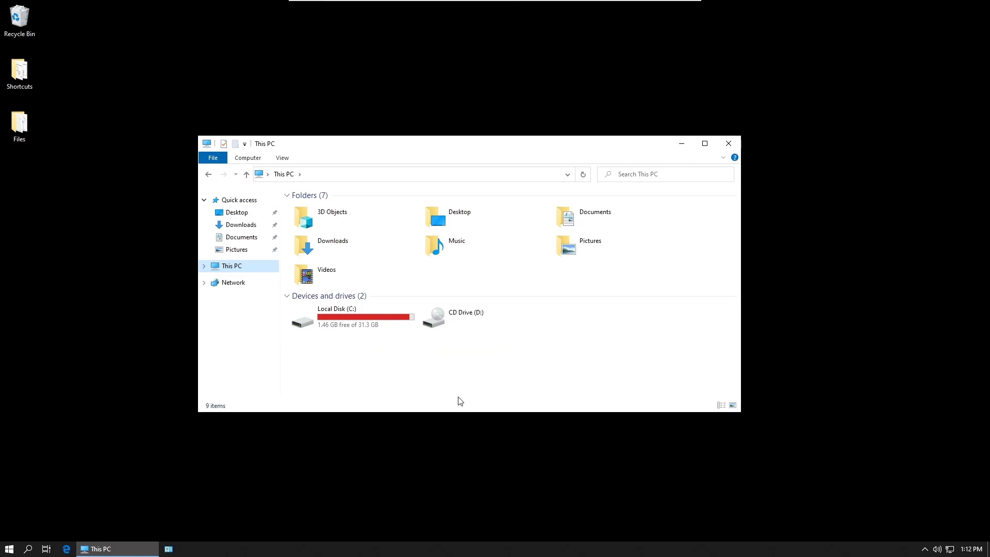
right_click(544, 359)
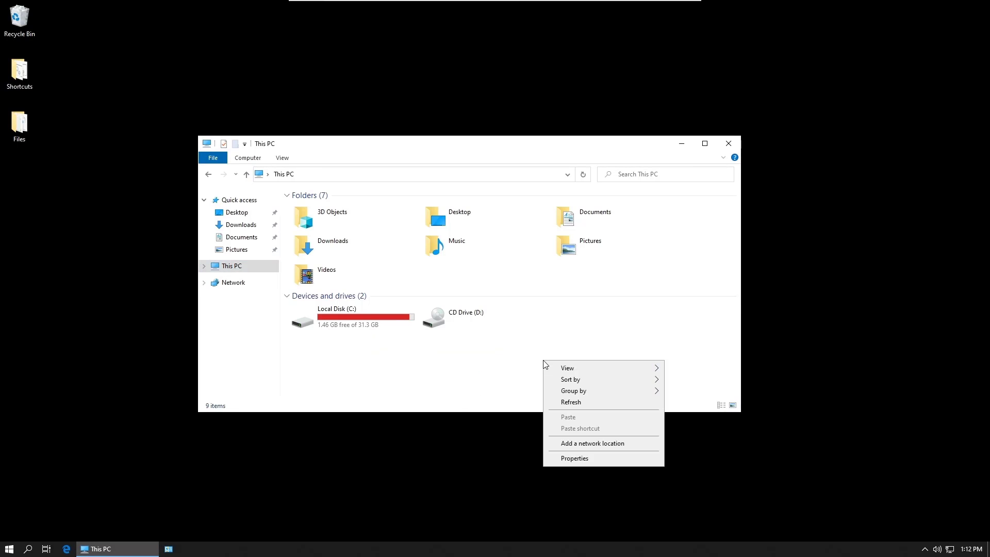
click(583, 403)
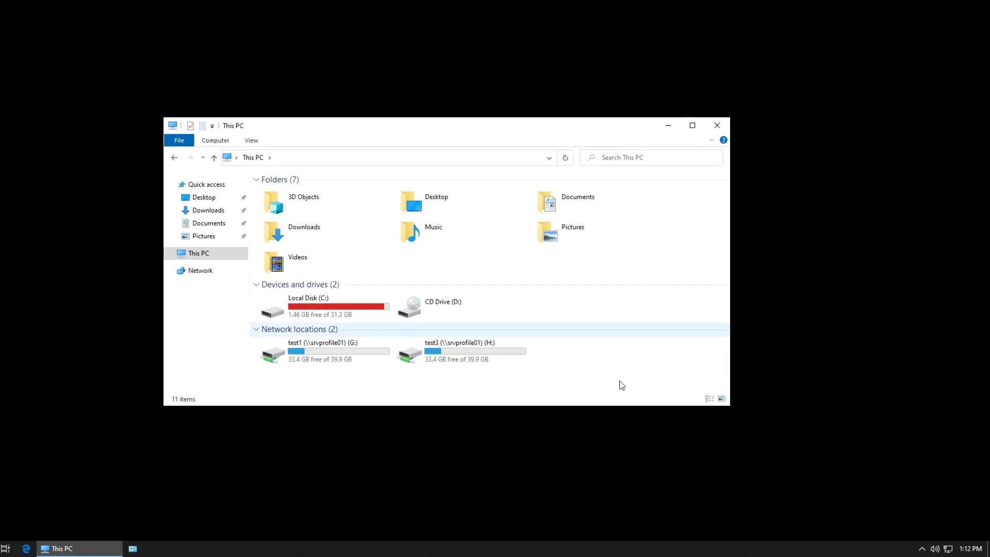
Open the VDI ToolKit session utility on the virtual desktop and list the Network Drive Rules under Session Modification Rules
click(898, 547)
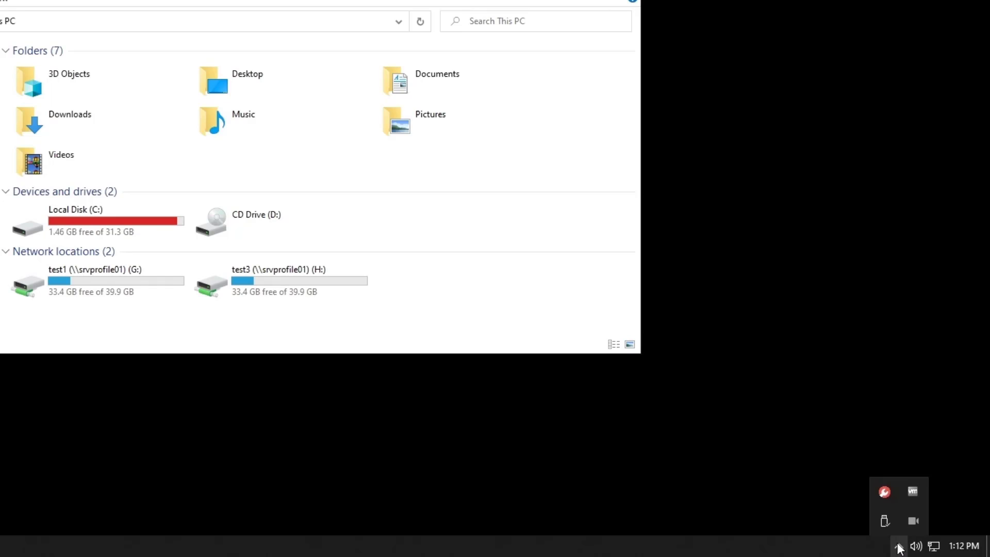
click(884, 490)
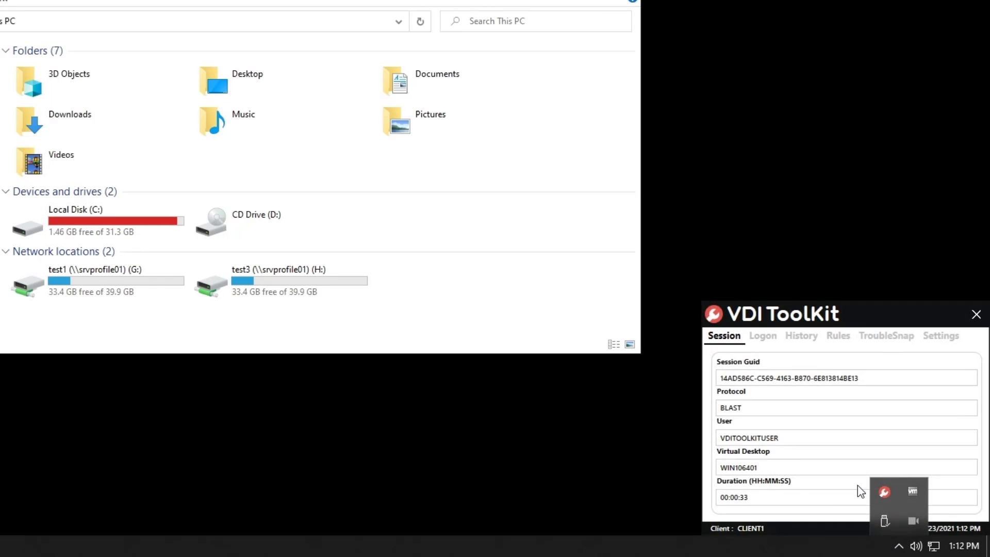
click(846, 342)
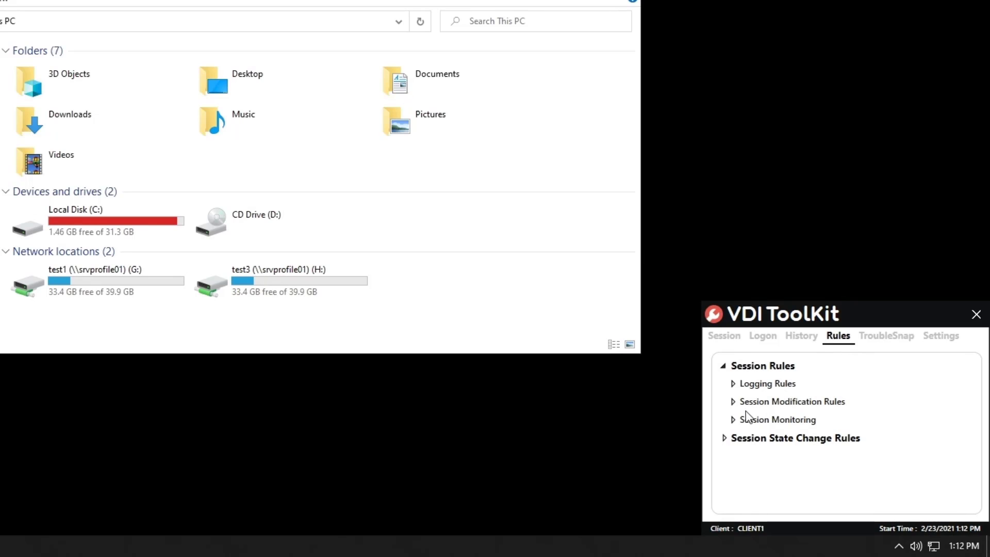
click(733, 402)
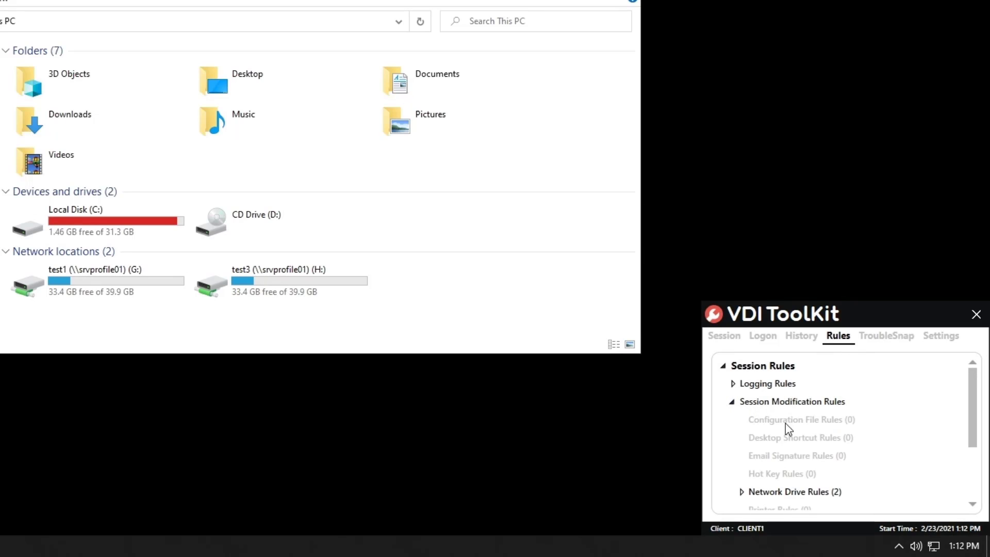
scroll(789, 433, down, 2)
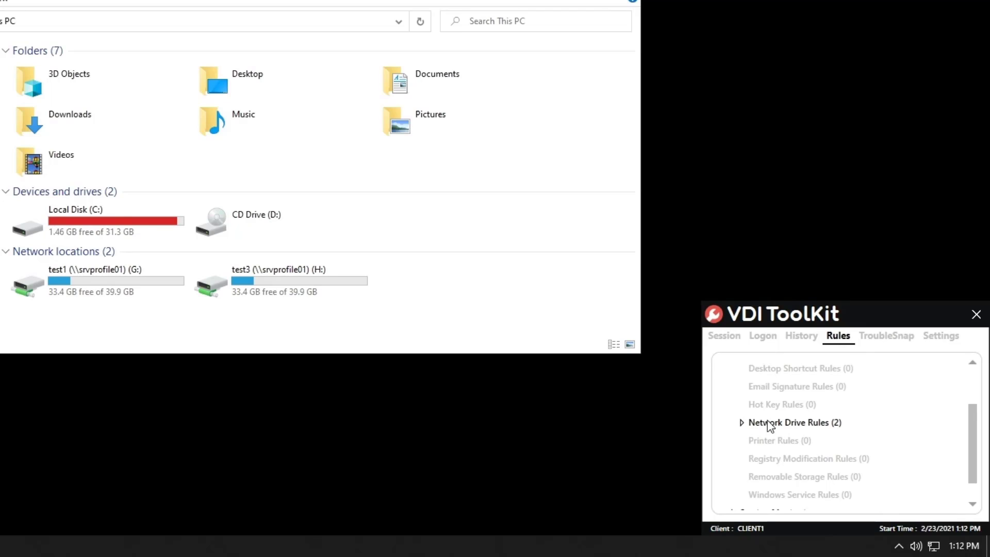
click(741, 424)
scroll(788, 440, down, 1)
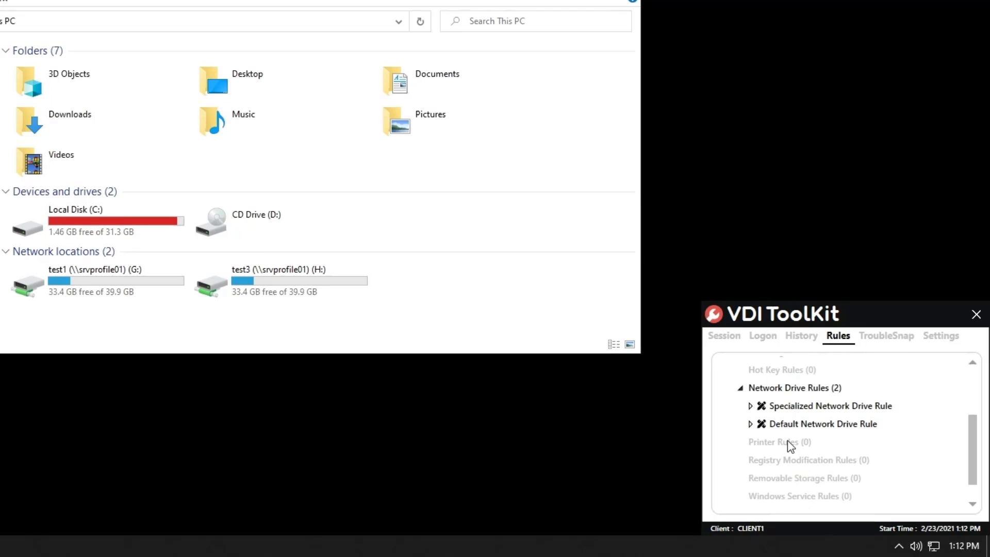
Expand the Specialized and Default Network Drive Rules and view the ignore reason for the default rule's H: \\srvprofile01\test2 mapping
click(751, 406)
click(750, 443)
scroll(821, 449, down, 1)
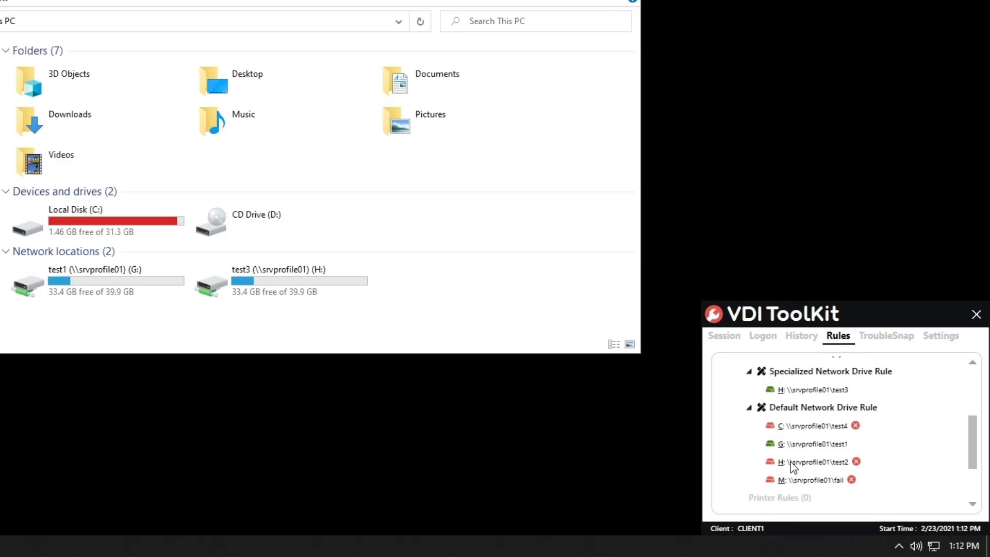
mouse_move(836, 469)
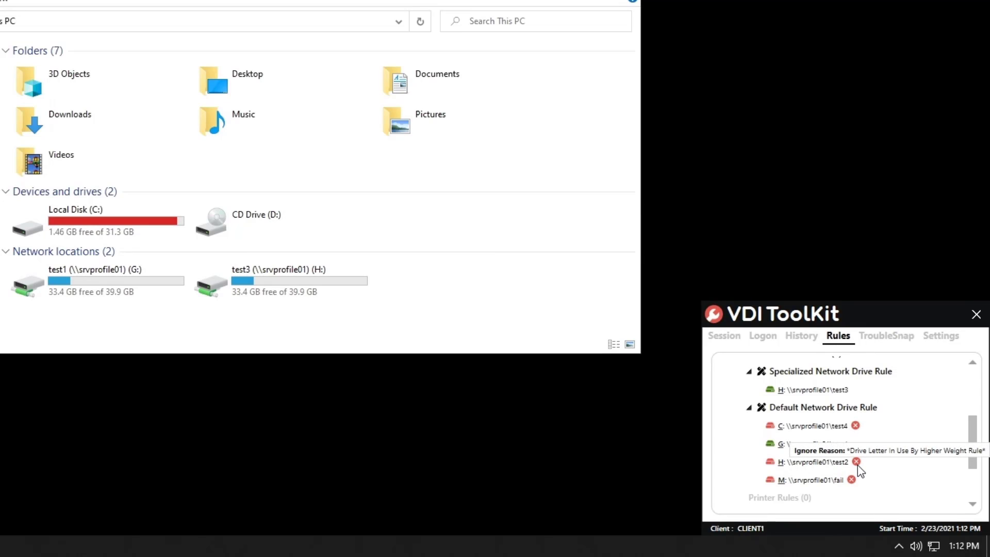